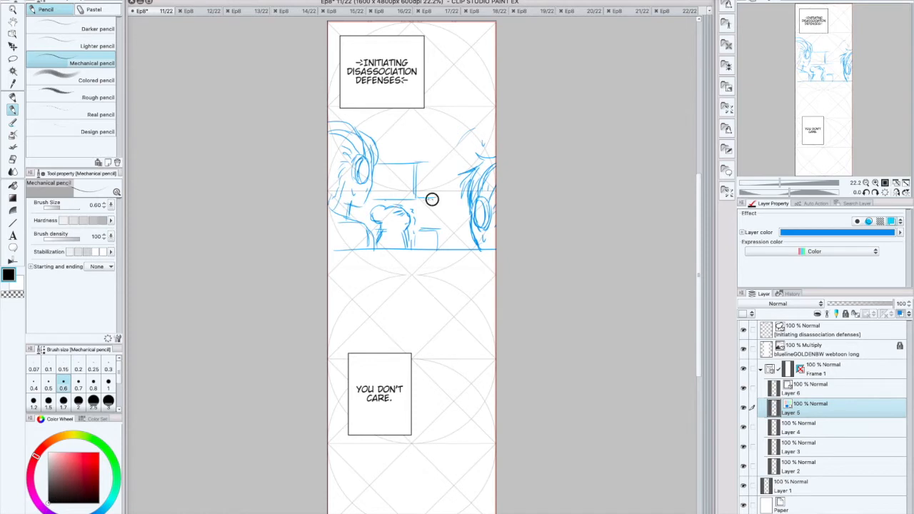
Step: Lasso the background shelves and small chef figure between the two heads and shift them to the right
{"action": "left_click", "coordinate": [12, 58]}
{"action": "mouse_move", "coordinate": [432, 146]}
{"action": "left_mouse_down"}
{"action": "mouse_move", "coordinate": [369, 189]}
{"action": "mouse_move", "coordinate": [377, 237]}
{"action": "mouse_move", "coordinate": [437, 249]}
{"action": "mouse_move", "coordinate": [427, 145]}
{"action": "left_mouse_up"}
{"action": "left_click", "coordinate": [429, 266]}
{"action": "left_click_drag", "start_coordinate": [433, 232], "coordinate": [449, 233]}
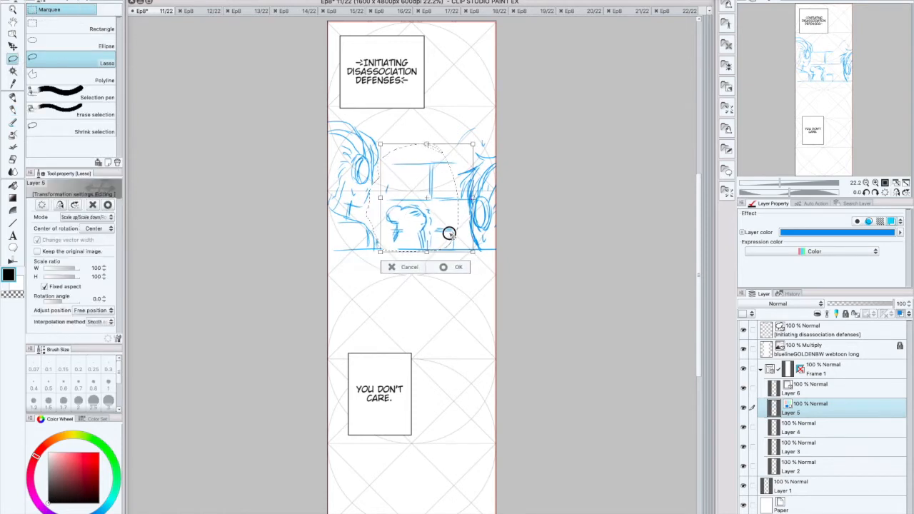
{"action": "left_click", "coordinate": [460, 269]}
{"action": "left_click", "coordinate": [364, 266]}
Step: Sketch the item on the counter, extend the shelf lines to both heads and add cupboard door detail with the Mechanical pencil
{"action": "left_click", "coordinate": [13, 108]}
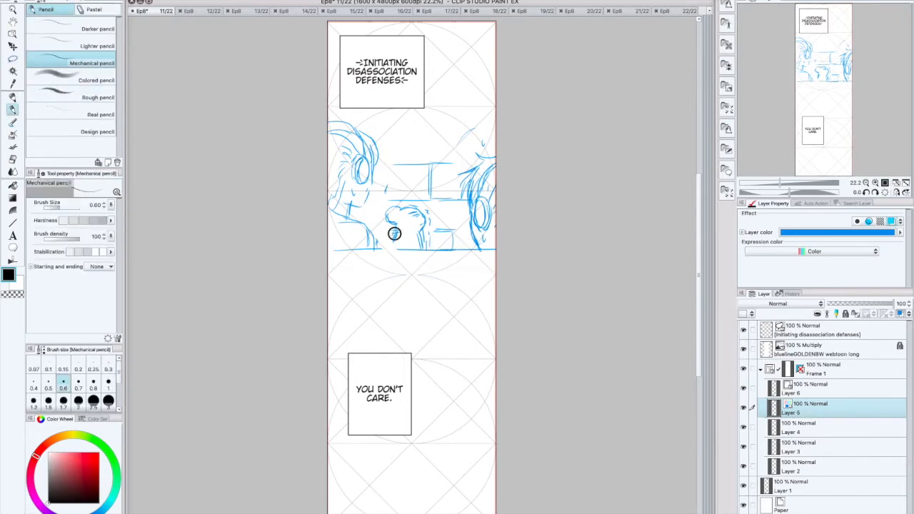
{"action": "mouse_move", "coordinate": [442, 219]}
{"action": "left_mouse_down"}
{"action": "mouse_move", "coordinate": [463, 200]}
{"action": "mouse_move", "coordinate": [452, 205]}
{"action": "left_mouse_up"}
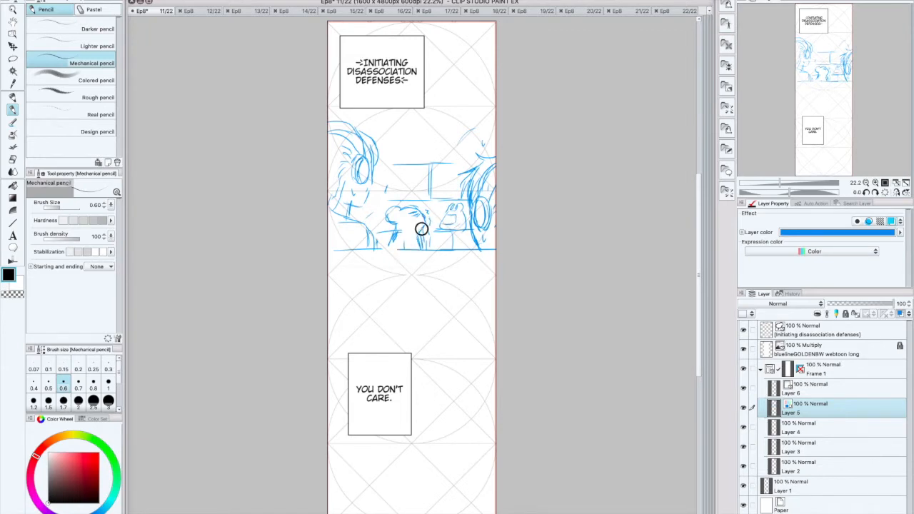
{"action": "left_click_drag", "start_coordinate": [410, 218], "coordinate": [418, 212]}
{"action": "mouse_move", "coordinate": [380, 161]}
{"action": "left_mouse_down"}
{"action": "mouse_move", "coordinate": [395, 163]}
{"action": "mouse_move", "coordinate": [363, 207]}
{"action": "left_mouse_up"}
{"action": "left_click_drag", "start_coordinate": [397, 162], "coordinate": [467, 160]}
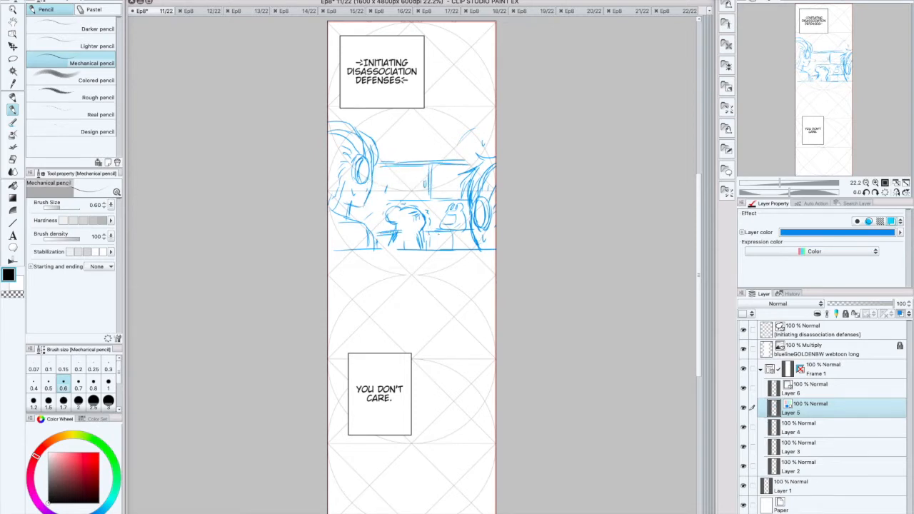
{"action": "left_click_drag", "start_coordinate": [429, 172], "coordinate": [430, 192]}
Step: Move the "INITIATING DISASSOCIATION DEFENSES" caption closer above the sketched panel and the "YOU DON'T CARE." caption just below it
{"action": "left_click", "coordinate": [12, 20]}
{"action": "left_click_drag", "start_coordinate": [397, 102], "coordinate": [436, 118]}
{"action": "left_click", "coordinate": [13, 109]}
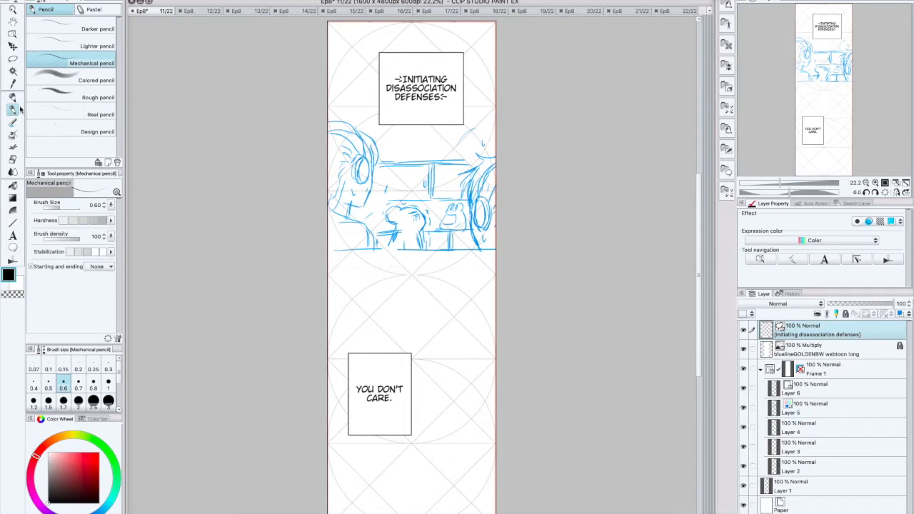
{"action": "scroll", "coordinate": [411, 286], "scroll_direction": "down", "scroll_amount": 2}
{"action": "left_click", "coordinate": [12, 34]}
{"action": "left_click_drag", "start_coordinate": [399, 382], "coordinate": [436, 284]}
Step: Hand-letter "Is he okay" on Layer 5 beside the head at the panel's left edge
{"action": "left_click", "coordinate": [817, 412]}
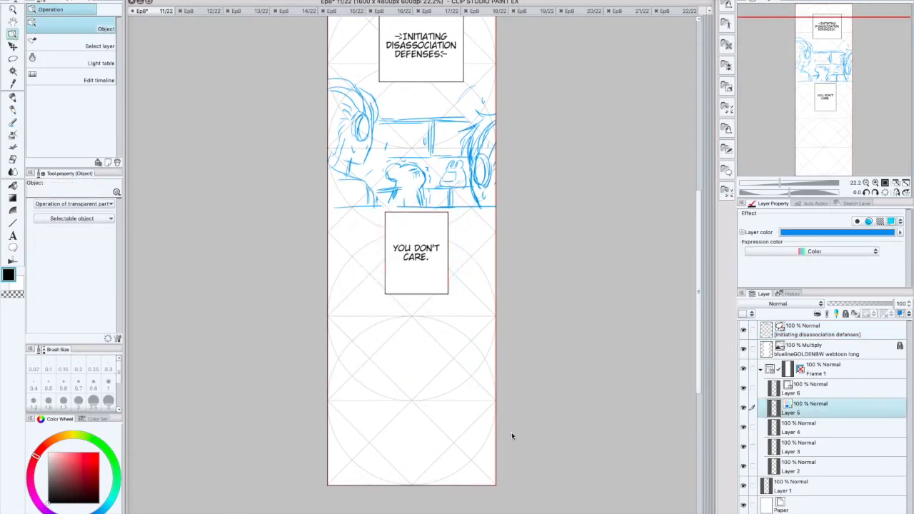
{"action": "left_click", "coordinate": [13, 108]}
{"action": "left_click_drag", "start_coordinate": [379, 94], "coordinate": [384, 94]}
{"action": "left_click_drag", "start_coordinate": [378, 99], "coordinate": [393, 99]}
{"action": "left_click_drag", "start_coordinate": [396, 97], "coordinate": [385, 106]}
{"action": "left_click_drag", "start_coordinate": [388, 105], "coordinate": [394, 107]}
{"action": "left_click_drag", "start_coordinate": [395, 105], "coordinate": [397, 109]}
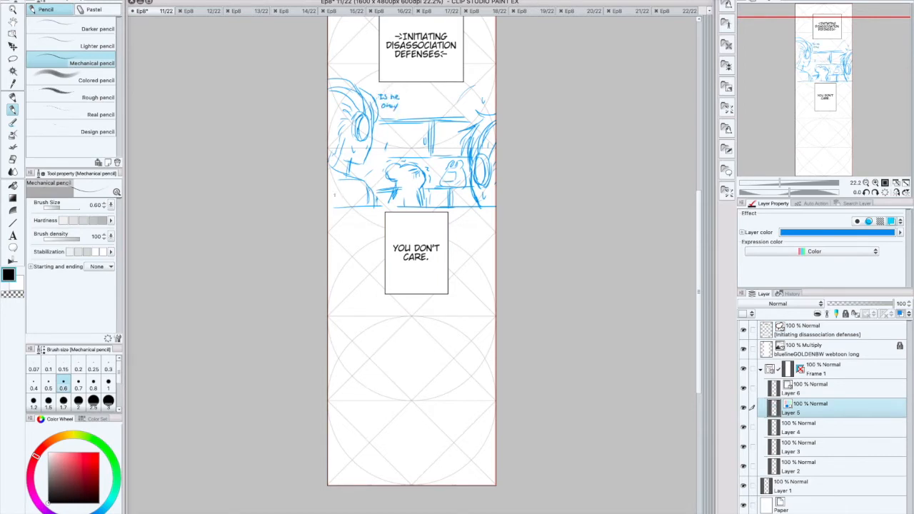
Step: Letter "CREW" on the shirt of the character at the panel's left edge
{"action": "left_click_drag", "start_coordinate": [334, 189], "coordinate": [333, 197]}
{"action": "left_click_drag", "start_coordinate": [337, 192], "coordinate": [335, 199]}
{"action": "left_click_drag", "start_coordinate": [336, 191], "coordinate": [347, 198]}
{"action": "left_click_drag", "start_coordinate": [344, 195], "coordinate": [356, 193]}
Step: Sketch a figure's head, ear, neck, back and upper arm below the "YOU DON'T CARE." caption
{"action": "mouse_move", "coordinate": [417, 315]}
{"action": "left_mouse_down"}
{"action": "mouse_move", "coordinate": [402, 336]}
{"action": "mouse_move", "coordinate": [413, 350]}
{"action": "left_mouse_up"}
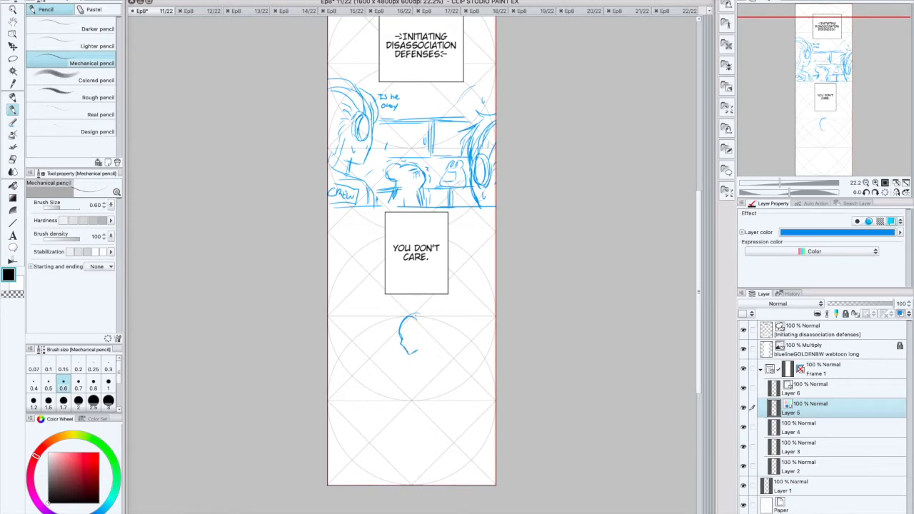
{"action": "left_click_drag", "start_coordinate": [417, 314], "coordinate": [433, 331]}
{"action": "mouse_move", "coordinate": [422, 349]}
{"action": "left_mouse_down"}
{"action": "mouse_move", "coordinate": [420, 362]}
{"action": "mouse_move", "coordinate": [444, 350]}
{"action": "mouse_move", "coordinate": [450, 358]}
{"action": "mouse_move", "coordinate": [447, 420]}
{"action": "left_mouse_up"}
{"action": "mouse_move", "coordinate": [418, 359]}
{"action": "left_mouse_down"}
{"action": "mouse_move", "coordinate": [403, 386]}
{"action": "mouse_move", "coordinate": [420, 408]}
{"action": "left_mouse_up"}
{"action": "left_click_drag", "start_coordinate": [427, 379], "coordinate": [398, 413]}
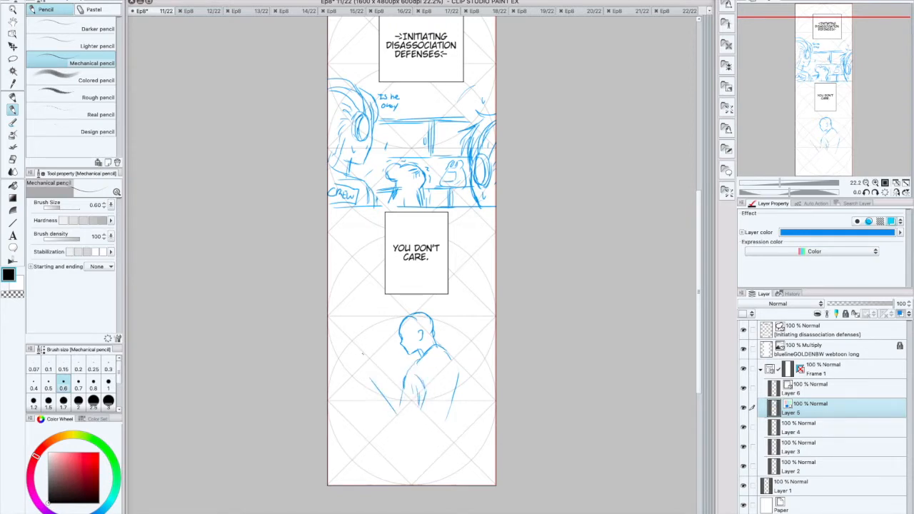
Step: Sketch the new figure's raised forearm and hand and refine the elbow and arm contours
{"action": "mouse_move", "coordinate": [368, 362]}
{"action": "left_mouse_down"}
{"action": "mouse_move", "coordinate": [357, 363]}
{"action": "mouse_move", "coordinate": [362, 350]}
{"action": "mouse_move", "coordinate": [371, 385]}
{"action": "mouse_move", "coordinate": [379, 377]}
{"action": "mouse_move", "coordinate": [400, 402]}
{"action": "mouse_move", "coordinate": [398, 427]}
{"action": "mouse_move", "coordinate": [418, 414]}
{"action": "left_mouse_up"}
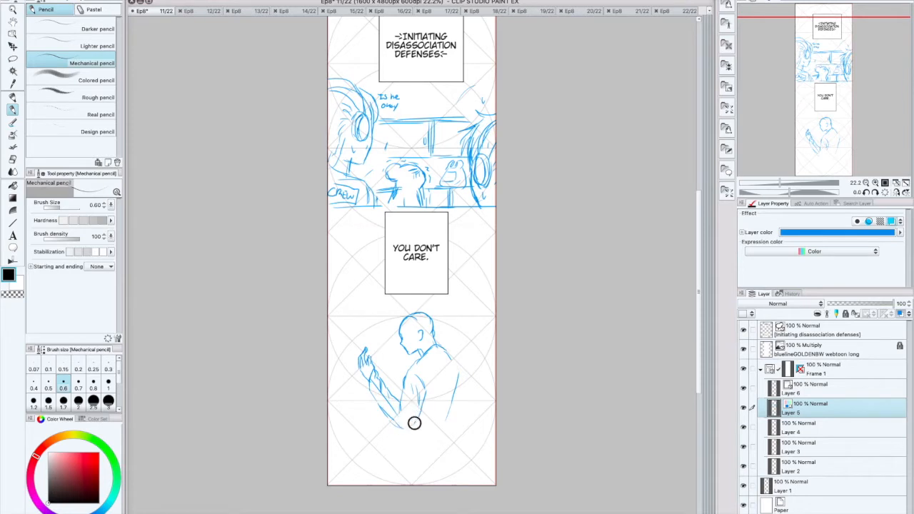
{"action": "mouse_move", "coordinate": [423, 353]}
{"action": "left_mouse_down"}
{"action": "mouse_move", "coordinate": [405, 375]}
{"action": "mouse_move", "coordinate": [395, 425]}
{"action": "mouse_move", "coordinate": [420, 427]}
{"action": "left_mouse_up"}
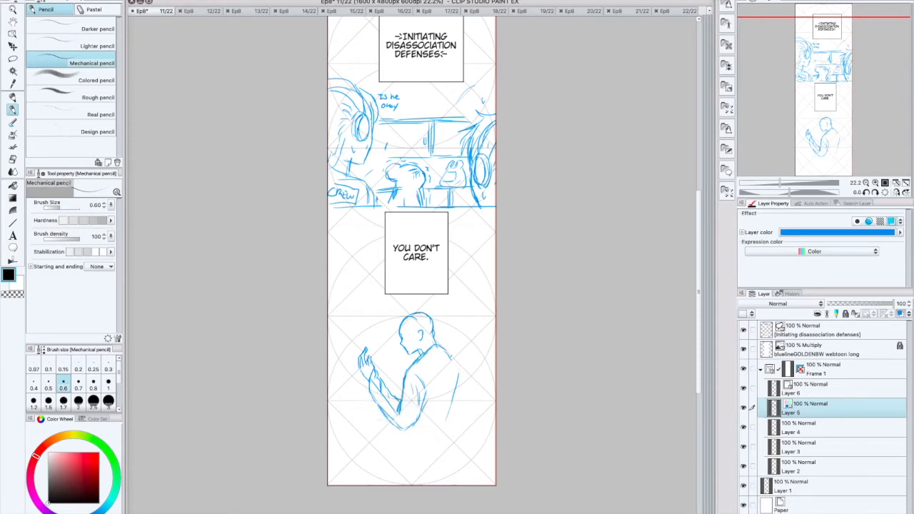
{"action": "left_click", "coordinate": [14, 58]}
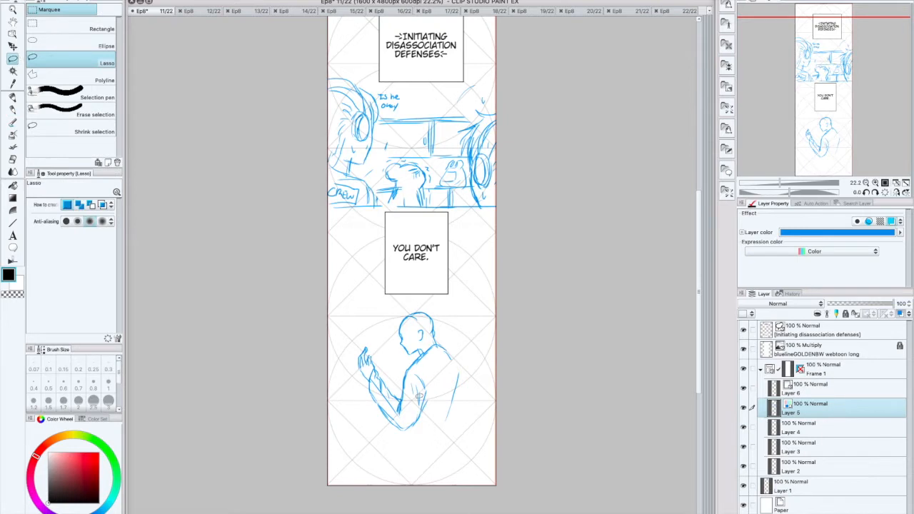
{"action": "left_click", "coordinate": [13, 108]}
{"action": "mouse_move", "coordinate": [392, 392]}
{"action": "left_mouse_down"}
{"action": "mouse_move", "coordinate": [402, 401]}
{"action": "mouse_move", "coordinate": [396, 414]}
{"action": "mouse_move", "coordinate": [416, 429]}
{"action": "left_mouse_up"}
{"action": "mouse_move", "coordinate": [371, 381]}
{"action": "left_mouse_down"}
{"action": "mouse_move", "coordinate": [392, 395]}
{"action": "mouse_move", "coordinate": [379, 405]}
{"action": "left_mouse_up"}
{"action": "left_click_drag", "start_coordinate": [368, 356], "coordinate": [372, 357]}
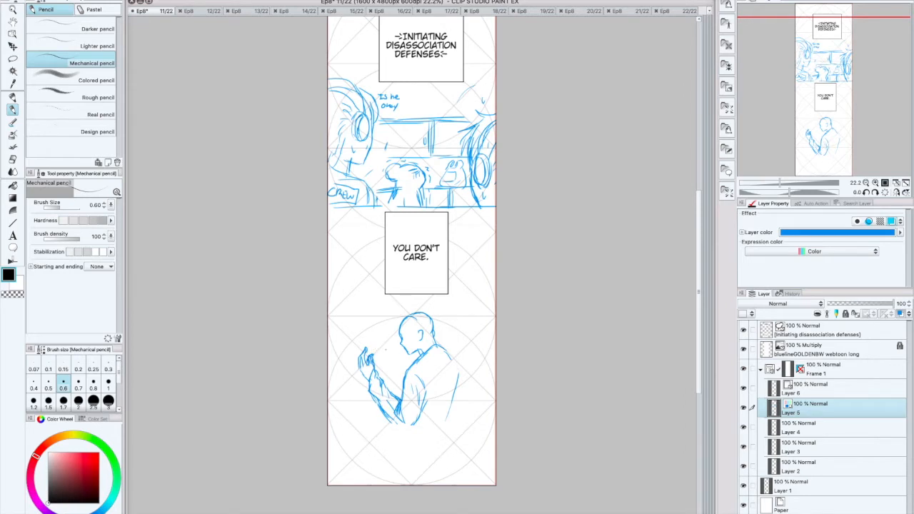
Step: Lasso the raised forearm and hand and shift them slightly down toward the figure's body
{"action": "key", "text": "m"}
{"action": "mouse_move", "coordinate": [378, 335]}
{"action": "left_mouse_down"}
{"action": "mouse_move", "coordinate": [387, 427]}
{"action": "mouse_move", "coordinate": [393, 365]}
{"action": "left_mouse_up"}
{"action": "left_click", "coordinate": [391, 445]}
{"action": "mouse_move", "coordinate": [412, 437]}
{"action": "left_mouse_down"}
{"action": "mouse_move", "coordinate": [404, 407]}
{"action": "mouse_move", "coordinate": [380, 402]}
{"action": "mouse_move", "coordinate": [410, 450]}
{"action": "left_mouse_up"}
{"action": "left_click", "coordinate": [410, 453]}
{"action": "key", "text": "p"}
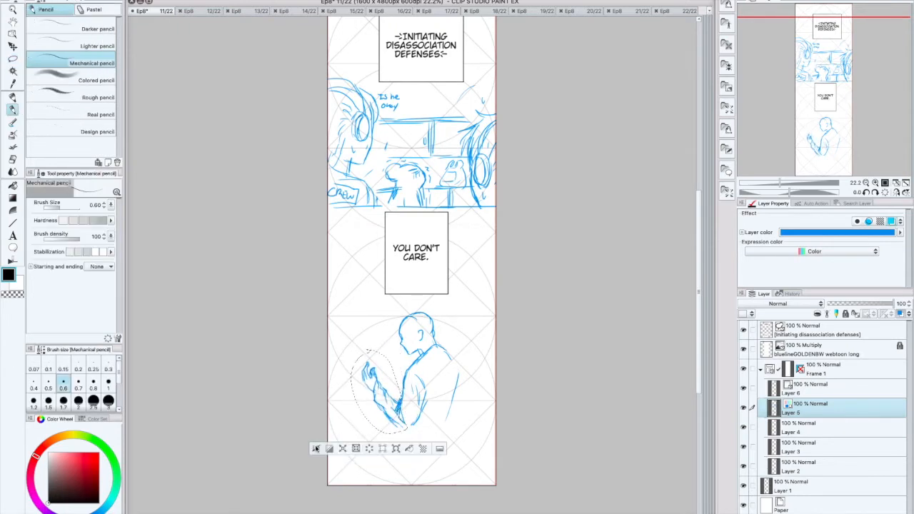
{"action": "key", "text": "ctrl+d"}
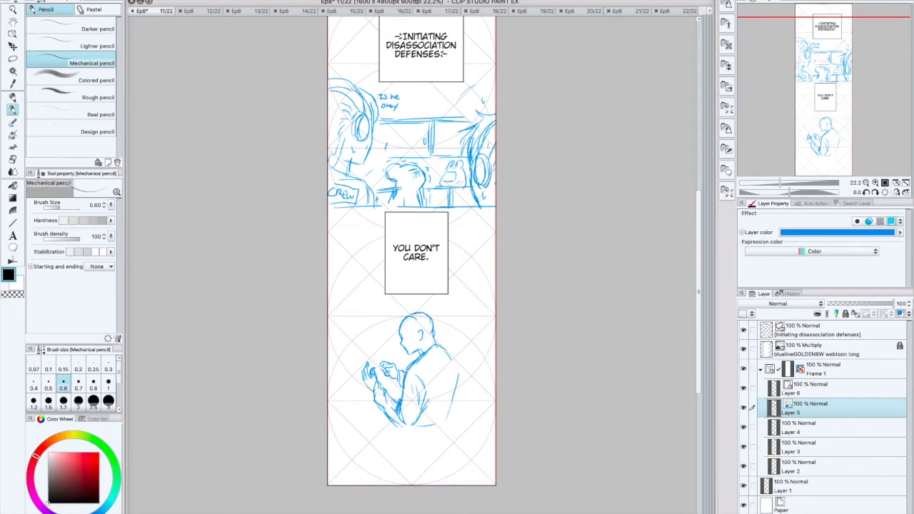
Step: Sketch the figure's torso and back with shirt stripes and an apron knot at the waist
{"action": "left_click_drag", "start_coordinate": [412, 384], "coordinate": [437, 401]}
{"action": "left_click_drag", "start_coordinate": [463, 359], "coordinate": [457, 390]}
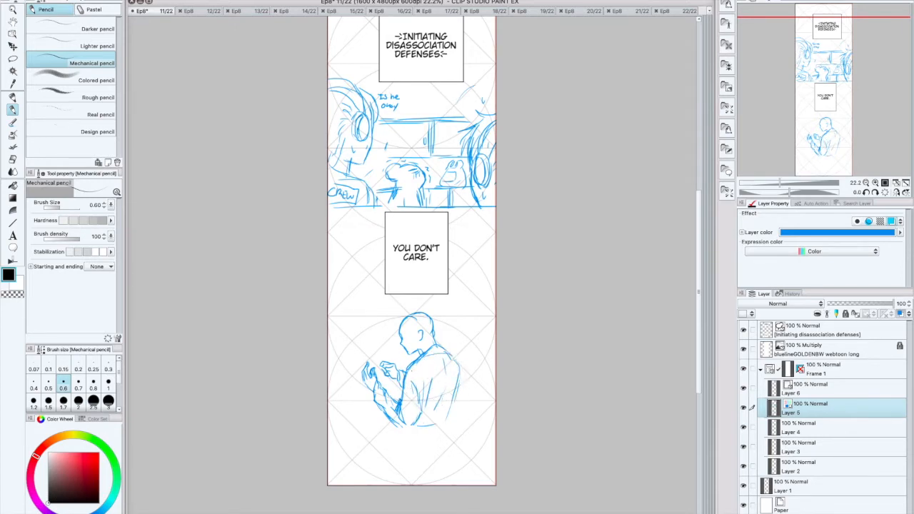
{"action": "left_click_drag", "start_coordinate": [423, 376], "coordinate": [437, 439]}
{"action": "left_click_drag", "start_coordinate": [457, 404], "coordinate": [448, 428]}
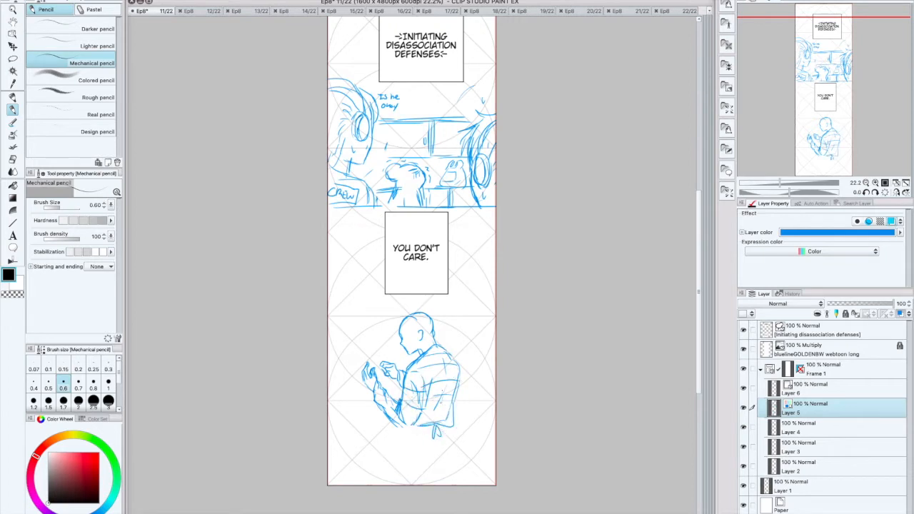
Step: Refine the shirt's shoulder and the elbow, and draw the object held in the hands, undoing the last stroke
{"action": "mouse_move", "coordinate": [435, 347]}
{"action": "left_mouse_down"}
{"action": "mouse_move", "coordinate": [456, 370]}
{"action": "mouse_move", "coordinate": [458, 387]}
{"action": "left_mouse_up"}
{"action": "left_click_drag", "start_coordinate": [422, 414], "coordinate": [410, 432]}
{"action": "left_click_drag", "start_coordinate": [394, 423], "coordinate": [409, 431]}
{"action": "left_click_drag", "start_coordinate": [385, 366], "coordinate": [364, 370]}
{"action": "key", "text": "super+z"}
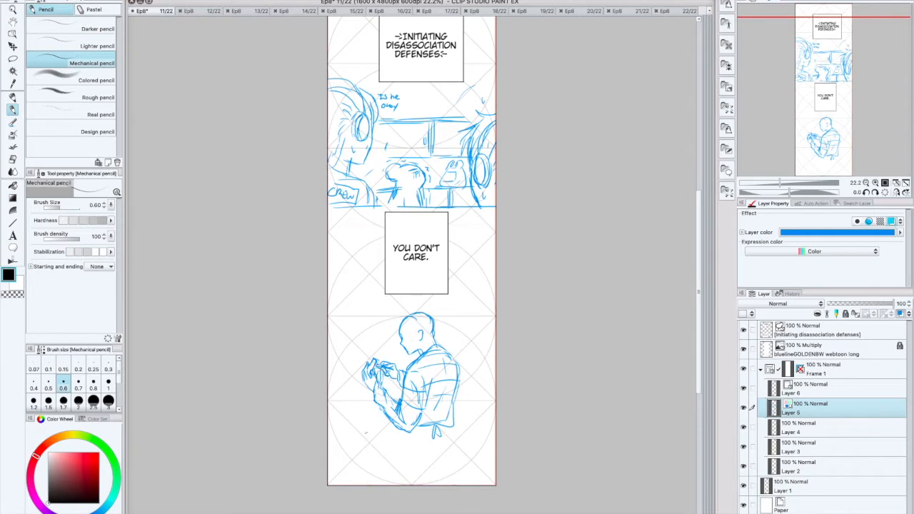
Step: Draw the counter line beneath the figure, then lasso the figure and move it to the left
{"action": "left_click_drag", "start_coordinate": [351, 454], "coordinate": [495, 454]}
{"action": "left_click", "coordinate": [14, 60]}
{"action": "mouse_move", "coordinate": [437, 312]}
{"action": "left_mouse_down"}
{"action": "mouse_move", "coordinate": [378, 438]}
{"action": "mouse_move", "coordinate": [422, 306]}
{"action": "left_mouse_up"}
{"action": "left_click", "coordinate": [450, 473]}
{"action": "mouse_move", "coordinate": [441, 414]}
{"action": "left_mouse_down"}
{"action": "mouse_move", "coordinate": [409, 413]}
{"action": "mouse_move", "coordinate": [417, 414]}
{"action": "left_mouse_up"}
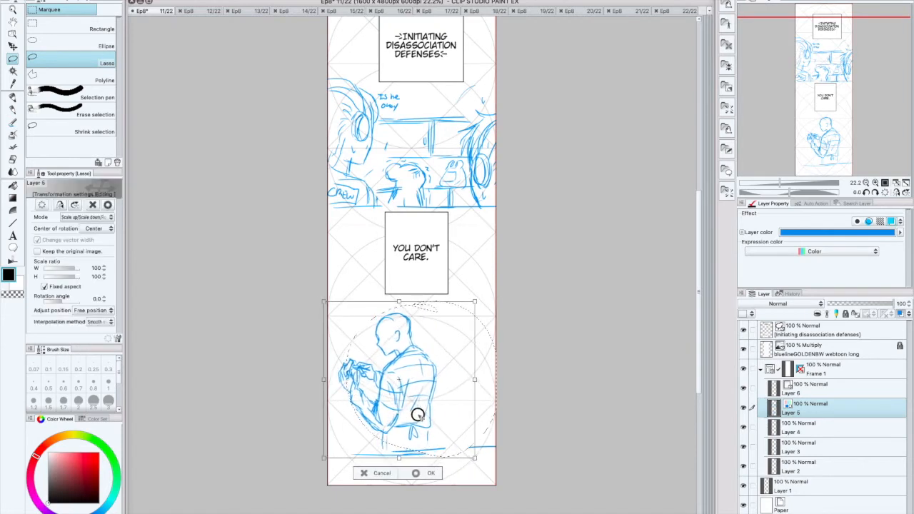
{"action": "left_click", "coordinate": [415, 473]}
{"action": "left_click", "coordinate": [12, 111]}
{"action": "left_click", "coordinate": [335, 473]}
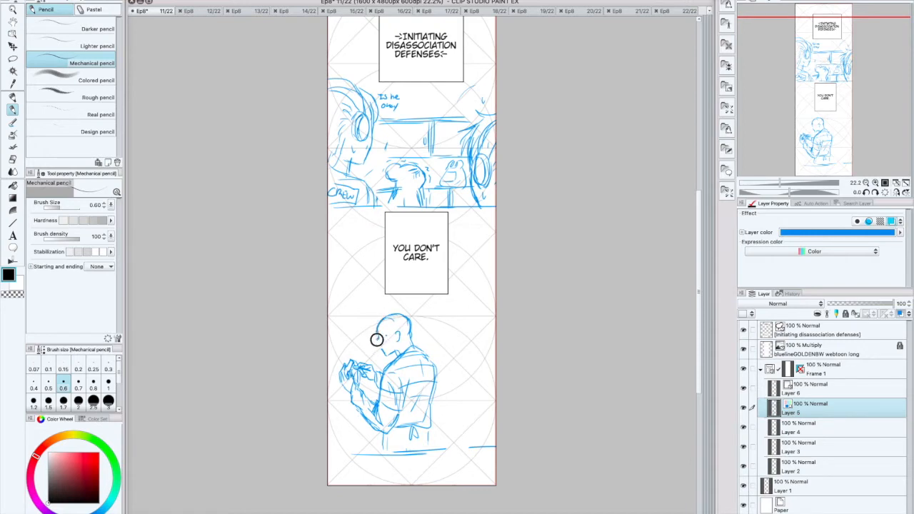
Step: Strengthen the back of the figure's head and neck and sketch the eye and brow
{"action": "left_click_drag", "start_coordinate": [407, 318], "coordinate": [413, 353]}
{"action": "left_click_drag", "start_coordinate": [380, 333], "coordinate": [389, 333]}
{"action": "left_click_drag", "start_coordinate": [383, 333], "coordinate": [389, 333]}
{"action": "left_click_drag", "start_coordinate": [381, 334], "coordinate": [387, 337]}
Step: Sketch a mixing bowl on the counter beneath the figure's hands
{"action": "left_click_drag", "start_coordinate": [334, 435], "coordinate": [366, 432]}
{"action": "left_click_drag", "start_coordinate": [373, 428], "coordinate": [331, 429]}
{"action": "mouse_move", "coordinate": [331, 428]}
{"action": "left_mouse_down"}
{"action": "mouse_move", "coordinate": [372, 427]}
{"action": "mouse_move", "coordinate": [355, 446]}
{"action": "mouse_move", "coordinate": [373, 438]}
{"action": "mouse_move", "coordinate": [334, 444]}
{"action": "left_mouse_up"}
{"action": "left_click_drag", "start_coordinate": [331, 432], "coordinate": [370, 430]}
{"action": "mouse_move", "coordinate": [331, 429]}
{"action": "left_mouse_down"}
{"action": "mouse_move", "coordinate": [372, 426]}
{"action": "mouse_move", "coordinate": [336, 441]}
{"action": "mouse_move", "coordinate": [373, 432]}
{"action": "left_mouse_up"}
{"action": "mouse_move", "coordinate": [332, 455]}
{"action": "left_mouse_down"}
{"action": "mouse_move", "coordinate": [373, 454]}
{"action": "mouse_move", "coordinate": [375, 435]}
{"action": "mouse_move", "coordinate": [358, 431]}
{"action": "left_mouse_up"}
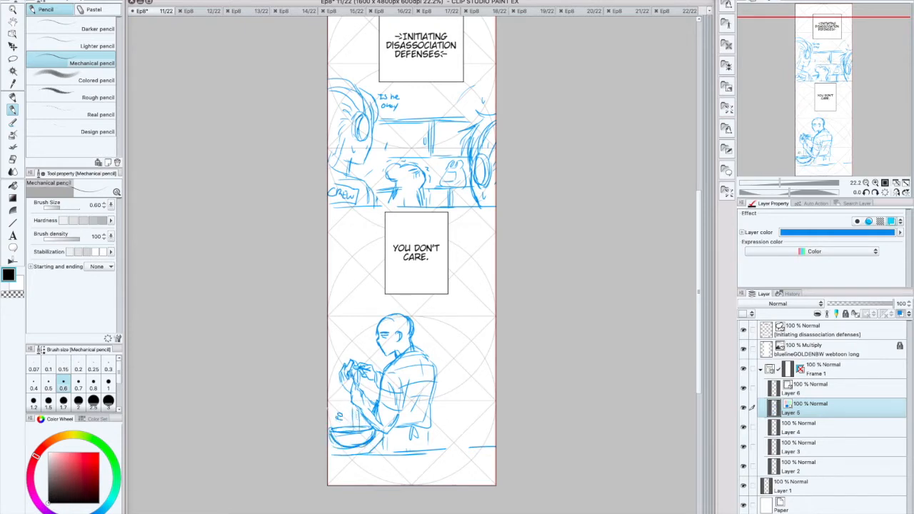
Step: Draw the pouring stream and letter "POUR" above and below the figure's hands
{"action": "left_click_drag", "start_coordinate": [361, 367], "coordinate": [335, 410]}
{"action": "left_click_drag", "start_coordinate": [354, 362], "coordinate": [350, 364]}
{"action": "left_click_drag", "start_coordinate": [339, 403], "coordinate": [345, 394]}
{"action": "left_click_drag", "start_coordinate": [336, 356], "coordinate": [348, 355]}
{"action": "left_click_drag", "start_coordinate": [350, 350], "coordinate": [354, 354]}
{"action": "left_click_drag", "start_coordinate": [343, 394], "coordinate": [334, 408]}
{"action": "left_click_drag", "start_coordinate": [342, 397], "coordinate": [347, 396]}
{"action": "left_click_drag", "start_coordinate": [349, 397], "coordinate": [353, 391]}
Step: Complete the apron below the waist and sketch the figure's hair, undoing the last strokes
{"action": "left_click_drag", "start_coordinate": [394, 429], "coordinate": [418, 421]}
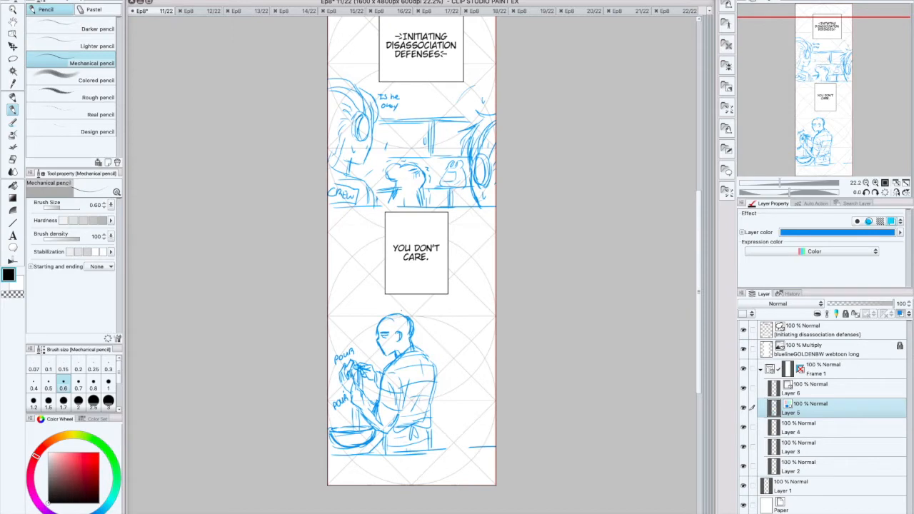
{"action": "mouse_move", "coordinate": [398, 330]}
{"action": "left_mouse_down"}
{"action": "mouse_move", "coordinate": [398, 340]}
{"action": "mouse_move", "coordinate": [372, 316]}
{"action": "mouse_move", "coordinate": [369, 341]}
{"action": "mouse_move", "coordinate": [417, 319]}
{"action": "mouse_move", "coordinate": [419, 348]}
{"action": "mouse_move", "coordinate": [406, 351]}
{"action": "mouse_move", "coordinate": [416, 355]}
{"action": "left_mouse_up"}
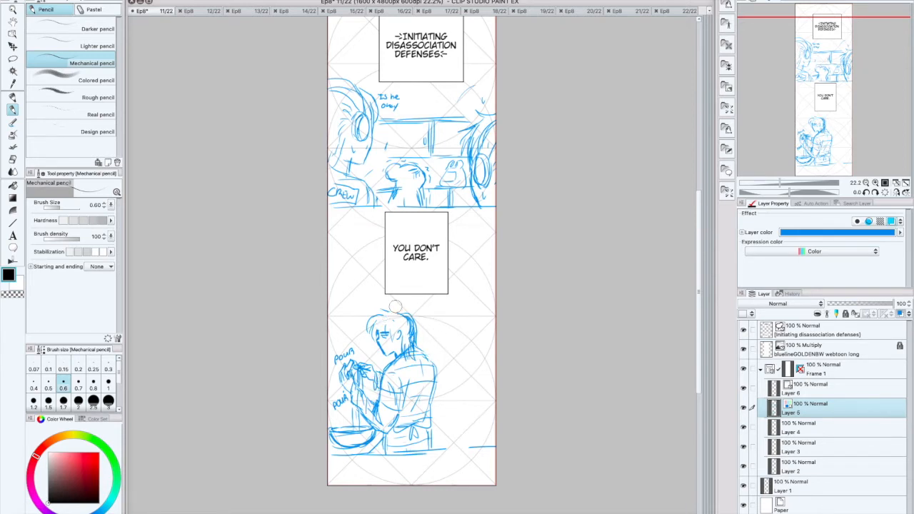
{"action": "mouse_move", "coordinate": [387, 307]}
{"action": "left_mouse_down"}
{"action": "mouse_move", "coordinate": [407, 310]}
{"action": "mouse_move", "coordinate": [418, 324]}
{"action": "left_mouse_up"}
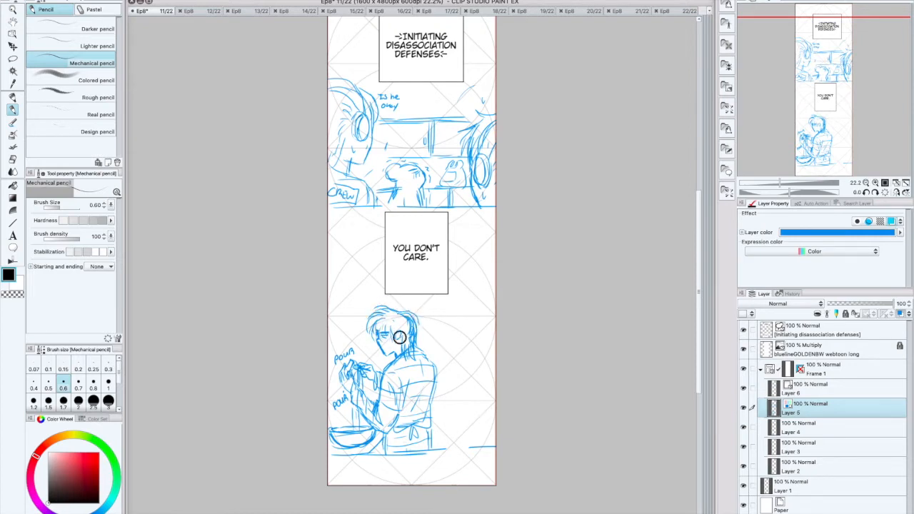
{"action": "key", "text": "super+z"}
{"action": "key", "text": "super+z"}
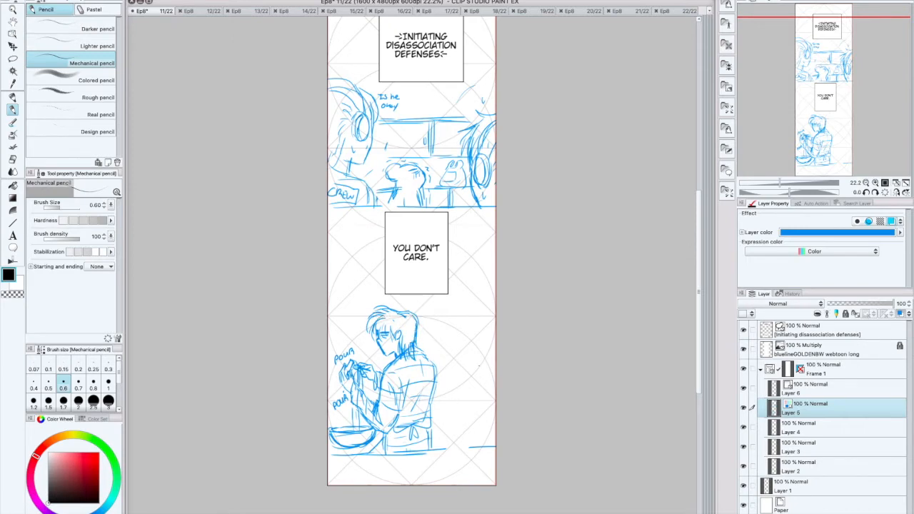
Step: Rough in two rounded crew figures at the panel's right edge, undoing the last strokes
{"action": "mouse_move", "coordinate": [490, 325]}
{"action": "left_mouse_down"}
{"action": "mouse_move", "coordinate": [475, 338]}
{"action": "mouse_move", "coordinate": [481, 389]}
{"action": "mouse_move", "coordinate": [450, 450]}
{"action": "left_mouse_up"}
{"action": "left_click_drag", "start_coordinate": [456, 414], "coordinate": [472, 412]}
{"action": "left_click_drag", "start_coordinate": [456, 402], "coordinate": [470, 400]}
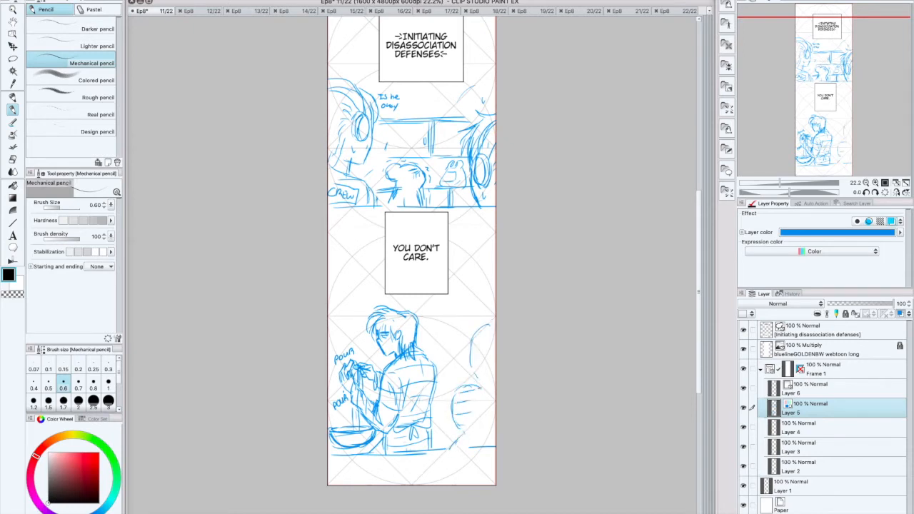
{"action": "key", "text": "super+z"}
{"action": "key", "text": "super+z"}
Step: Detail the two crew figures with "CREW" labels on their heads and fold lines on the lower body
{"action": "left_click_drag", "start_coordinate": [480, 333], "coordinate": [495, 340]}
{"action": "mouse_move", "coordinate": [479, 331]}
{"action": "left_mouse_down"}
{"action": "mouse_move", "coordinate": [473, 372]}
{"action": "mouse_move", "coordinate": [486, 377]}
{"action": "mouse_move", "coordinate": [488, 397]}
{"action": "left_mouse_up"}
{"action": "left_click_drag", "start_coordinate": [460, 401], "coordinate": [461, 418]}
{"action": "left_click_drag", "start_coordinate": [460, 418], "coordinate": [489, 417]}
{"action": "left_click_drag", "start_coordinate": [468, 407], "coordinate": [479, 412]}
{"action": "left_click_drag", "start_coordinate": [481, 406], "coordinate": [488, 406]}
{"action": "left_click_drag", "start_coordinate": [478, 350], "coordinate": [476, 367]}
{"action": "mouse_move", "coordinate": [476, 367]}
{"action": "left_mouse_down"}
{"action": "mouse_move", "coordinate": [488, 368]}
{"action": "mouse_move", "coordinate": [495, 346]}
{"action": "mouse_move", "coordinate": [481, 359]}
{"action": "left_mouse_up"}
{"action": "left_click_drag", "start_coordinate": [484, 355], "coordinate": [495, 357]}
{"action": "left_click_drag", "start_coordinate": [477, 424], "coordinate": [495, 422]}
{"action": "left_click_drag", "start_coordinate": [474, 438], "coordinate": [494, 434]}
{"action": "left_click_drag", "start_coordinate": [474, 447], "coordinate": [490, 441]}
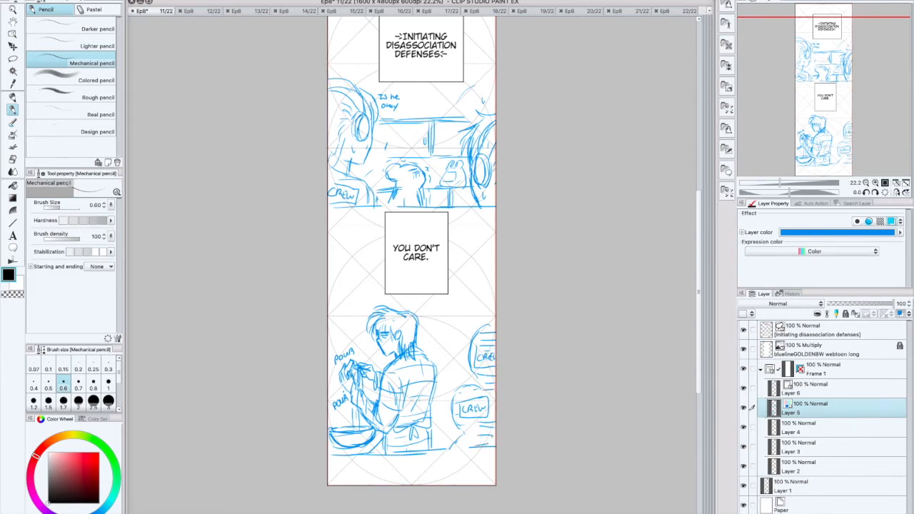
Step: Reinforce the lower crew figure's outline and body lines, and try a stroke beside the upper one before undoing it
{"action": "left_click_drag", "start_coordinate": [457, 411], "coordinate": [459, 431]}
{"action": "mouse_move", "coordinate": [455, 390]}
{"action": "left_mouse_down"}
{"action": "mouse_move", "coordinate": [489, 387]}
{"action": "mouse_move", "coordinate": [486, 400]}
{"action": "left_mouse_up"}
{"action": "left_click_drag", "start_coordinate": [467, 422], "coordinate": [490, 420]}
{"action": "left_click_drag", "start_coordinate": [473, 453], "coordinate": [481, 452]}
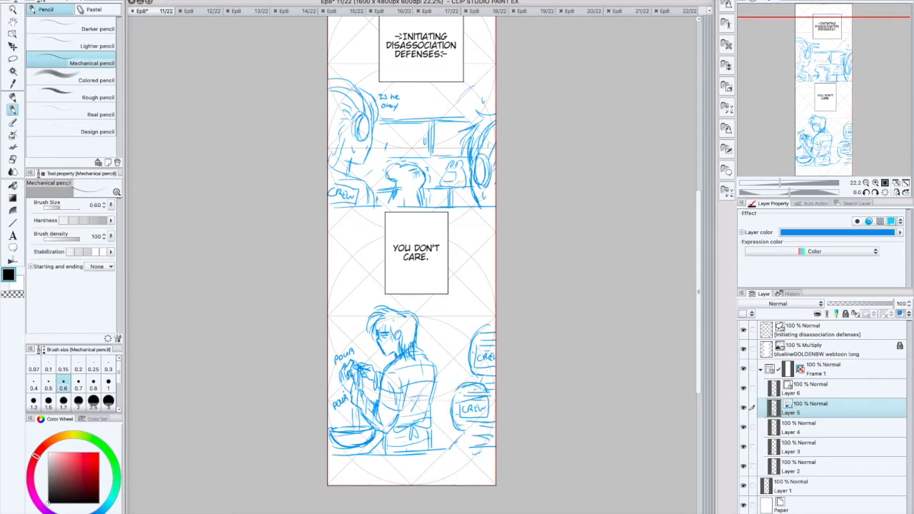
{"action": "left_click_drag", "start_coordinate": [460, 351], "coordinate": [454, 381]}
{"action": "key", "text": "super+z"}
Step: Redraw the cooking figure's hair longer at the back and refine the face
{"action": "left_click_drag", "start_coordinate": [387, 333], "coordinate": [386, 335]}
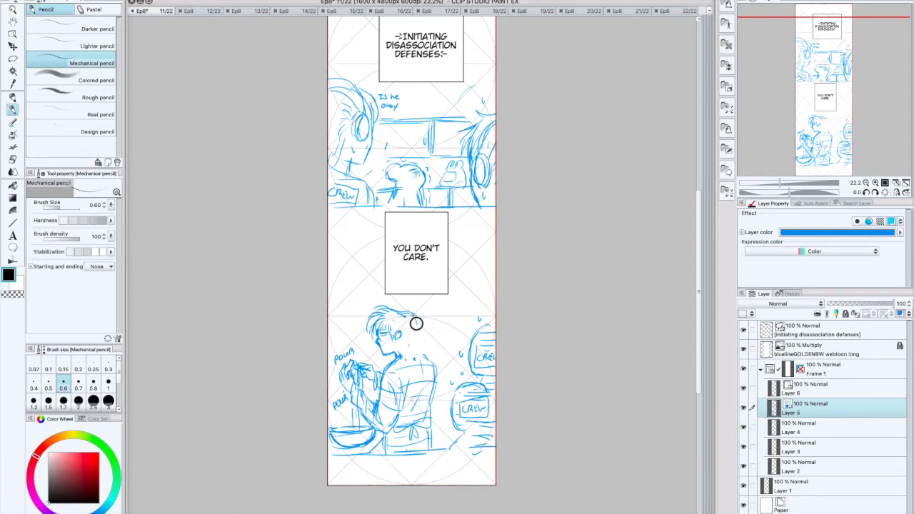
{"action": "mouse_move", "coordinate": [390, 307]}
{"action": "left_mouse_down"}
{"action": "mouse_move", "coordinate": [418, 329]}
{"action": "mouse_move", "coordinate": [412, 359]}
{"action": "left_mouse_up"}
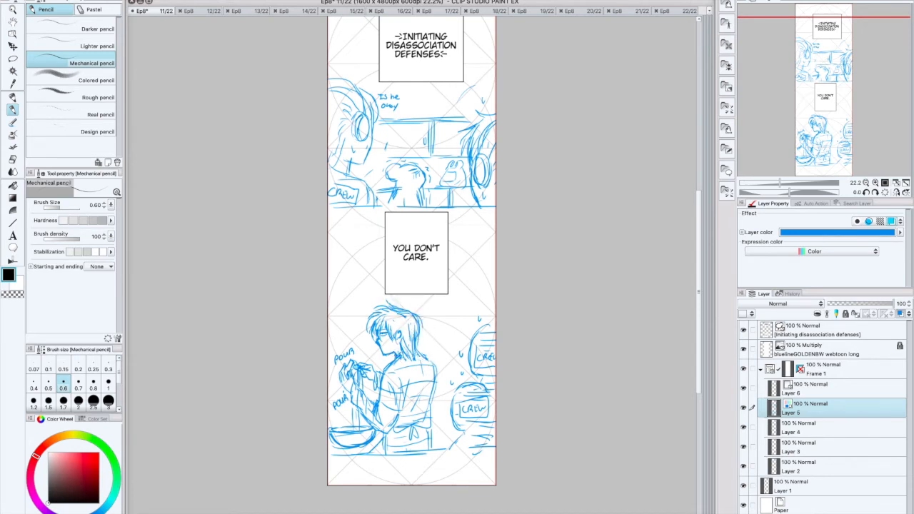
{"action": "left_click_drag", "start_coordinate": [377, 336], "coordinate": [385, 346]}
Step: Letter "That's enough vanilla" beside the upper crew figure and strengthen the counter, pouring stream and upper panel's bottom line
{"action": "left_click_drag", "start_coordinate": [449, 450], "coordinate": [495, 448]}
{"action": "mouse_move", "coordinate": [445, 328]}
{"action": "left_mouse_down"}
{"action": "mouse_move", "coordinate": [459, 321]}
{"action": "mouse_move", "coordinate": [474, 328]}
{"action": "mouse_move", "coordinate": [458, 338]}
{"action": "mouse_move", "coordinate": [471, 333]}
{"action": "left_mouse_up"}
{"action": "left_click_drag", "start_coordinate": [354, 412], "coordinate": [354, 430]}
{"action": "left_click_drag", "start_coordinate": [341, 209], "coordinate": [427, 207]}
{"action": "left_click_drag", "start_coordinate": [448, 345], "coordinate": [461, 346]}
Step: Hide the blueline guide layer, and save and close page 11
{"action": "left_click", "coordinate": [743, 348]}
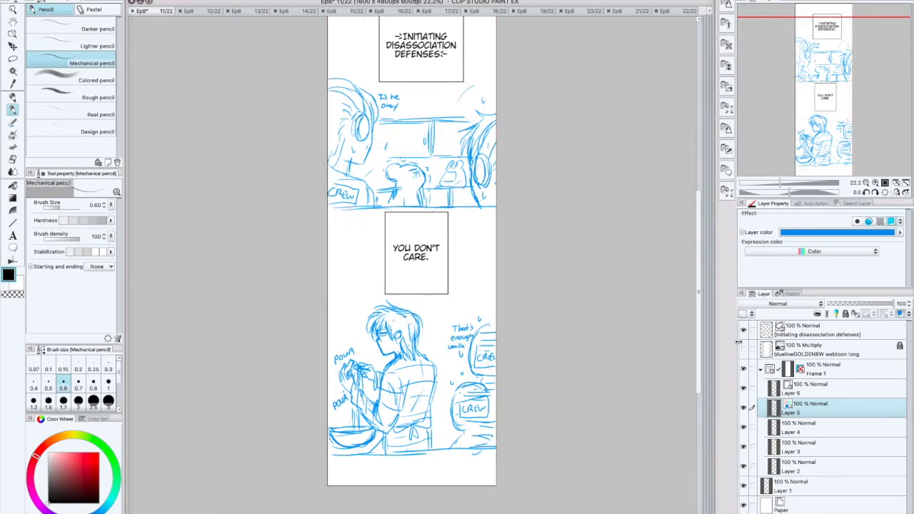
{"action": "key", "text": "ctrl+s"}
{"action": "key", "text": "ctrl+w"}
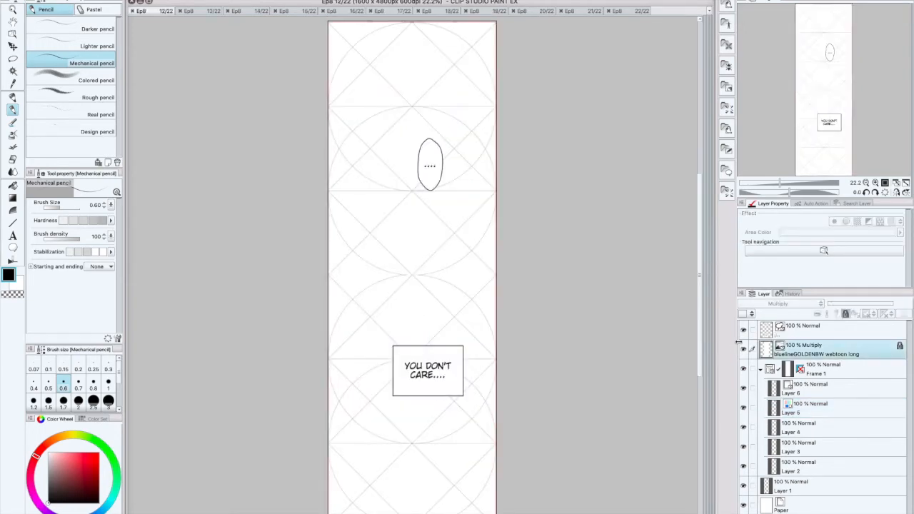
Step: Move page 12's "...." balloon to the lower right and the "YOU DON'T CARE...." caption up toward the page's middle
{"action": "key", "text": "o"}
{"action": "left_click_drag", "start_coordinate": [430, 165], "coordinate": [461, 407]}
{"action": "left_click_drag", "start_coordinate": [439, 288], "coordinate": [434, 259]}
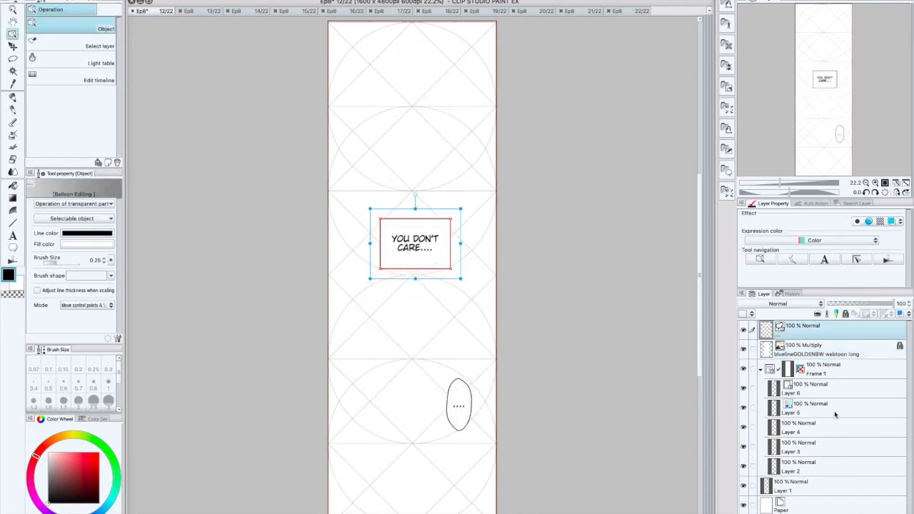
Step: Sketch a figure's head in the upper right of page 12 on Layer 5 with the Mechanical pencil
{"action": "left_click", "coordinate": [818, 404]}
{"action": "key", "text": "p"}
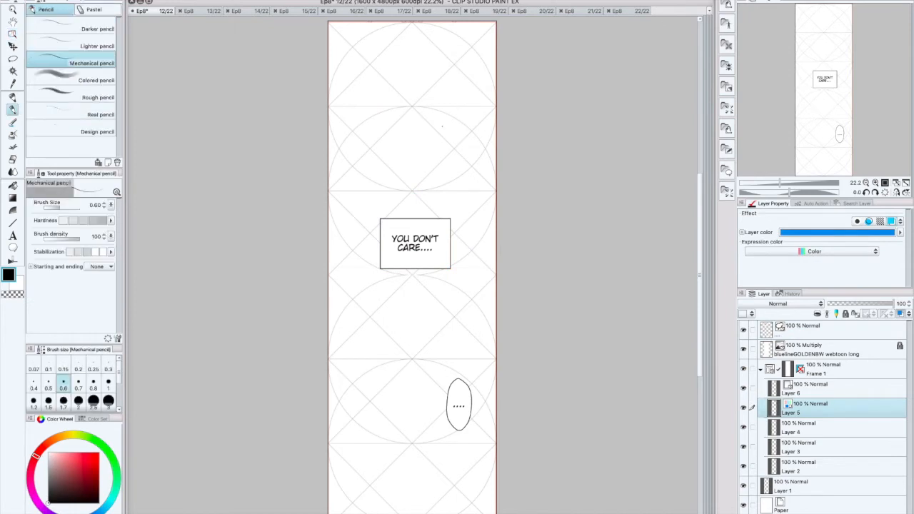
{"action": "scroll", "coordinate": [442, 126], "scroll_direction": "up", "scroll_amount": 2}
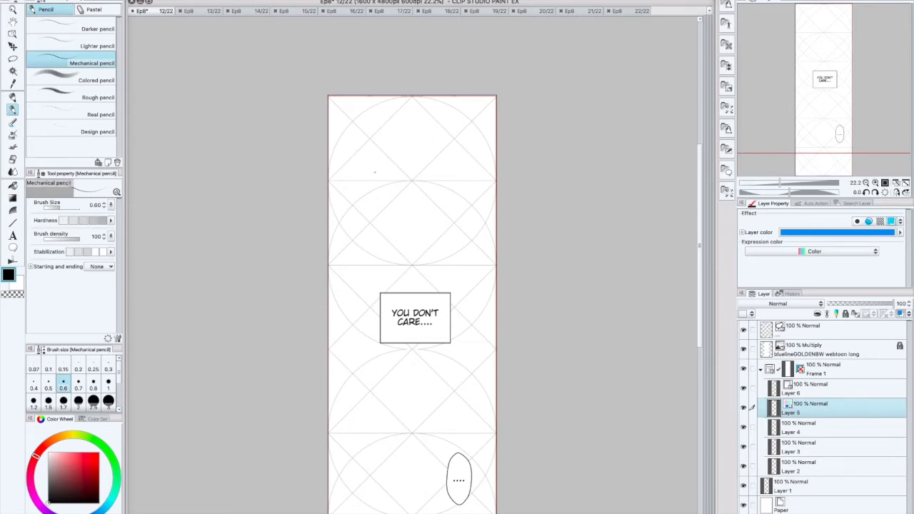
{"action": "key", "text": "h"}
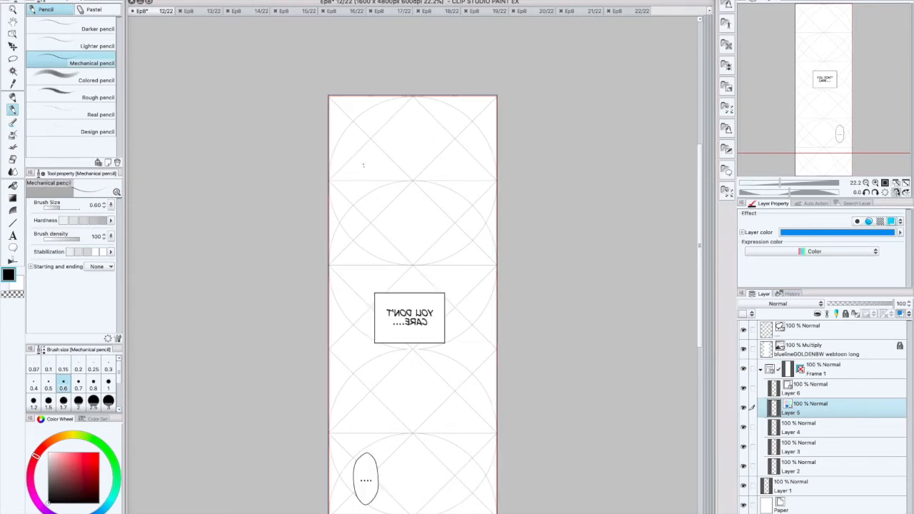
{"action": "mouse_move", "coordinate": [382, 165]}
{"action": "left_mouse_down"}
{"action": "mouse_move", "coordinate": [369, 175]}
{"action": "mouse_move", "coordinate": [386, 174]}
{"action": "left_mouse_up"}
{"action": "left_click_drag", "start_coordinate": [373, 168], "coordinate": [370, 184]}
{"action": "key", "text": "h"}
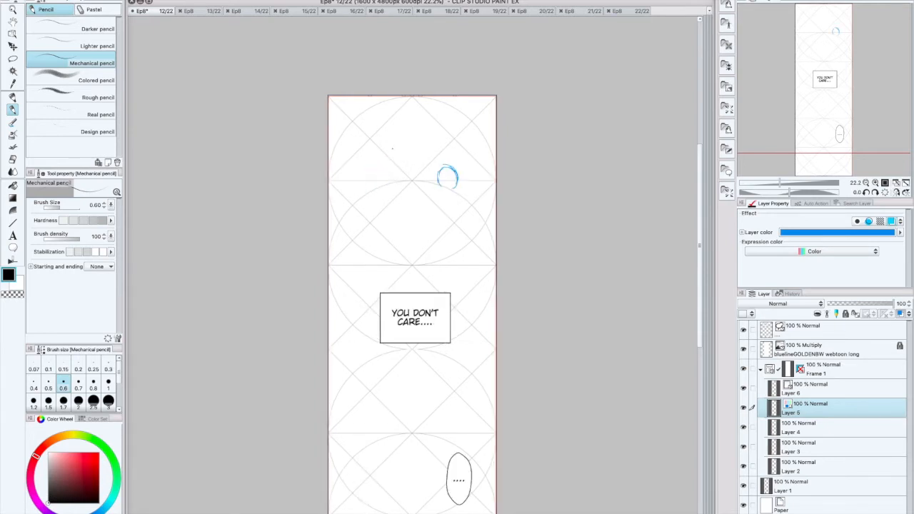
{"action": "key", "text": "h"}
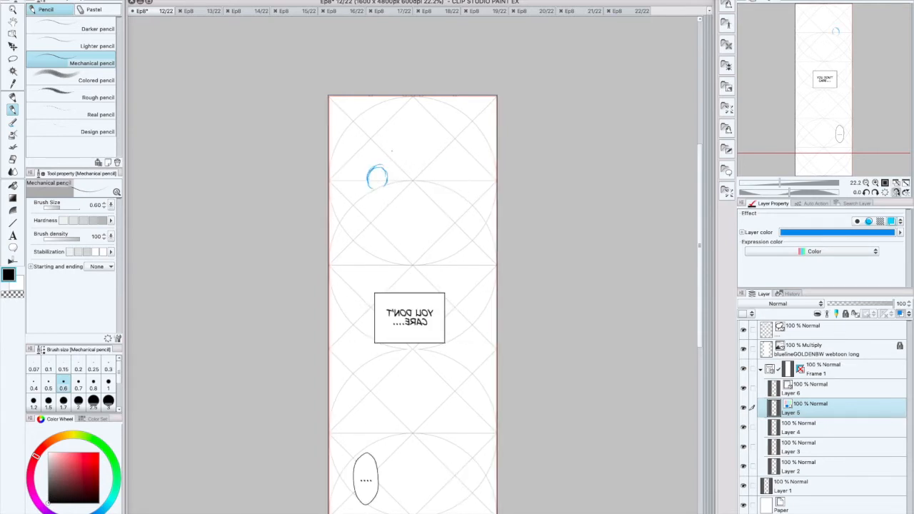
{"action": "key", "text": "h"}
{"action": "mouse_move", "coordinate": [455, 165]}
{"action": "left_mouse_down"}
{"action": "mouse_move", "coordinate": [437, 180]}
{"action": "mouse_move", "coordinate": [438, 192]}
{"action": "mouse_move", "coordinate": [452, 187]}
{"action": "left_mouse_up"}
{"action": "key", "text": "ctrl+z"}
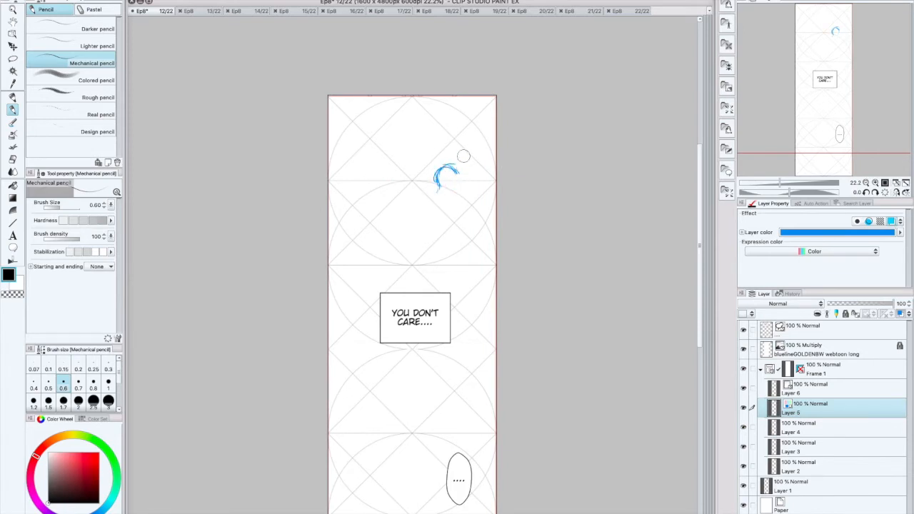
{"action": "left_click_drag", "start_coordinate": [455, 168], "coordinate": [459, 184]}
Step: Sketch the figure's neck, shoulders, back-view torso and waist below the head
{"action": "mouse_move", "coordinate": [444, 192]}
{"action": "left_mouse_down"}
{"action": "mouse_move", "coordinate": [425, 201]}
{"action": "mouse_move", "coordinate": [430, 245]}
{"action": "left_mouse_up"}
{"action": "mouse_move", "coordinate": [450, 193]}
{"action": "left_mouse_down"}
{"action": "mouse_move", "coordinate": [466, 207]}
{"action": "mouse_move", "coordinate": [455, 248]}
{"action": "mouse_move", "coordinate": [428, 250]}
{"action": "mouse_move", "coordinate": [460, 263]}
{"action": "mouse_move", "coordinate": [444, 254]}
{"action": "mouse_move", "coordinate": [455, 248]}
{"action": "mouse_move", "coordinate": [436, 243]}
{"action": "mouse_move", "coordinate": [458, 247]}
{"action": "mouse_move", "coordinate": [423, 266]}
{"action": "left_mouse_up"}
{"action": "left_click_drag", "start_coordinate": [466, 204], "coordinate": [458, 217]}
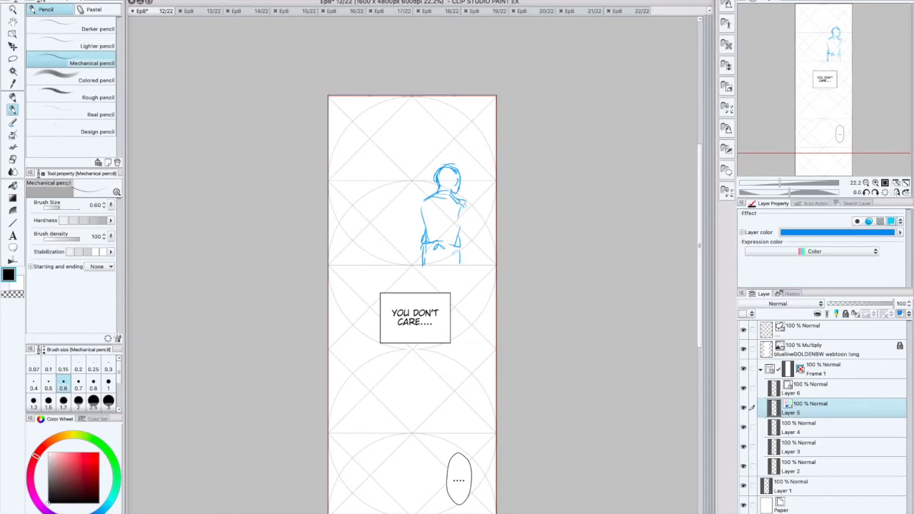
Step: Scribble a rough mass beside the figure's torso, strengthen the opposite arm and draw a counter line to the page edge
{"action": "left_click_drag", "start_coordinate": [470, 204], "coordinate": [474, 215]}
{"action": "mouse_move", "coordinate": [474, 204]}
{"action": "left_mouse_down"}
{"action": "mouse_move", "coordinate": [472, 235]}
{"action": "mouse_move", "coordinate": [486, 198]}
{"action": "mouse_move", "coordinate": [481, 224]}
{"action": "mouse_move", "coordinate": [476, 207]}
{"action": "mouse_move", "coordinate": [484, 204]}
{"action": "mouse_move", "coordinate": [459, 198]}
{"action": "mouse_move", "coordinate": [478, 206]}
{"action": "left_mouse_up"}
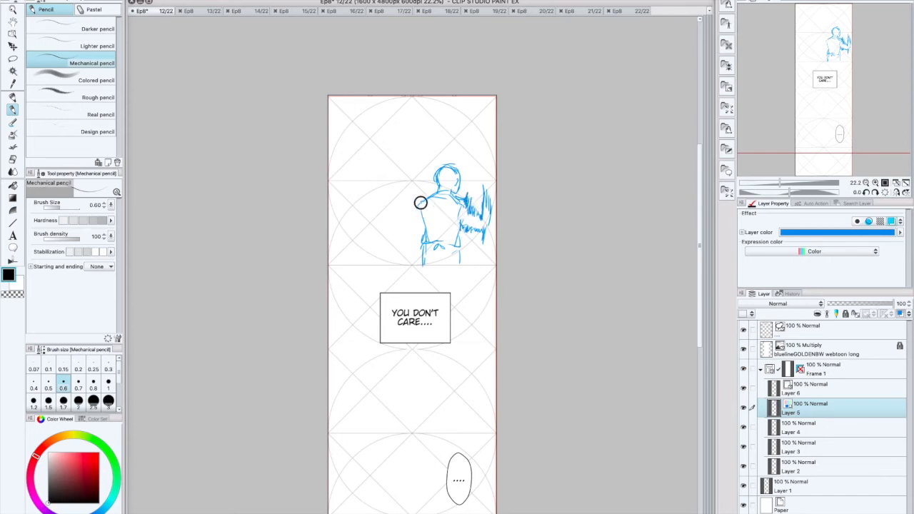
{"action": "left_click_drag", "start_coordinate": [421, 202], "coordinate": [424, 244]}
{"action": "left_click_drag", "start_coordinate": [494, 248], "coordinate": [464, 250]}
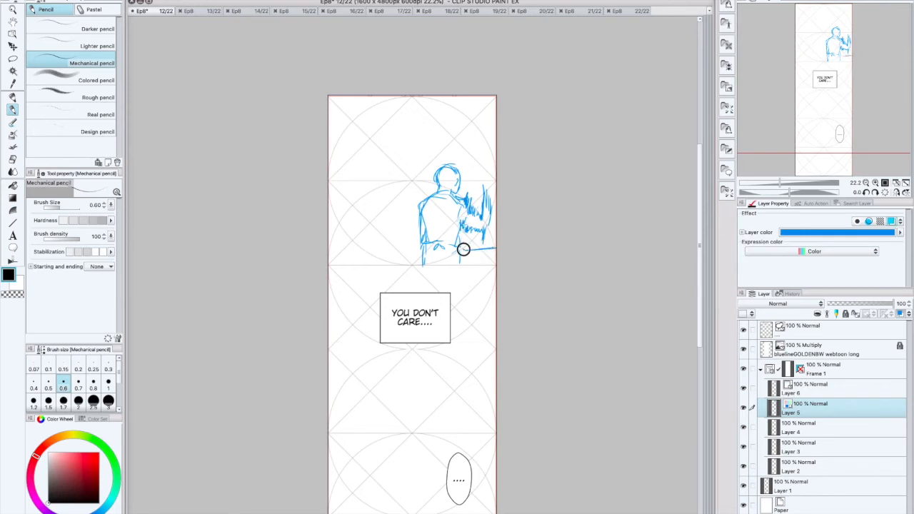
{"action": "left_click_drag", "start_coordinate": [489, 202], "coordinate": [488, 223]}
{"action": "left_click_drag", "start_coordinate": [468, 193], "coordinate": [487, 190]}
{"action": "left_click_drag", "start_coordinate": [490, 189], "coordinate": [497, 189]}
{"action": "key", "text": "super+z"}
{"action": "key", "text": "super+z"}
{"action": "key", "text": "super+z"}
Step: Draw a bowl beneath the scribbled mass beside the torso, darken the mass and letter "STIR" above it
{"action": "mouse_move", "coordinate": [462, 236]}
{"action": "left_mouse_down"}
{"action": "mouse_move", "coordinate": [496, 237]}
{"action": "mouse_move", "coordinate": [488, 245]}
{"action": "left_mouse_up"}
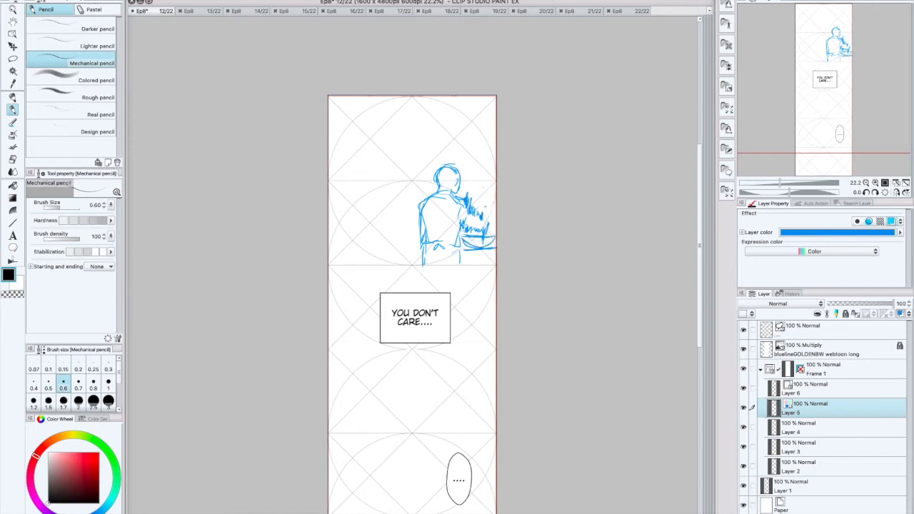
{"action": "mouse_move", "coordinate": [483, 203]}
{"action": "left_mouse_down"}
{"action": "mouse_move", "coordinate": [490, 228]}
{"action": "mouse_move", "coordinate": [480, 185]}
{"action": "mouse_move", "coordinate": [496, 188]}
{"action": "left_mouse_up"}
{"action": "left_click_drag", "start_coordinate": [464, 236], "coordinate": [495, 233]}
{"action": "left_click_drag", "start_coordinate": [473, 172], "coordinate": [489, 178]}
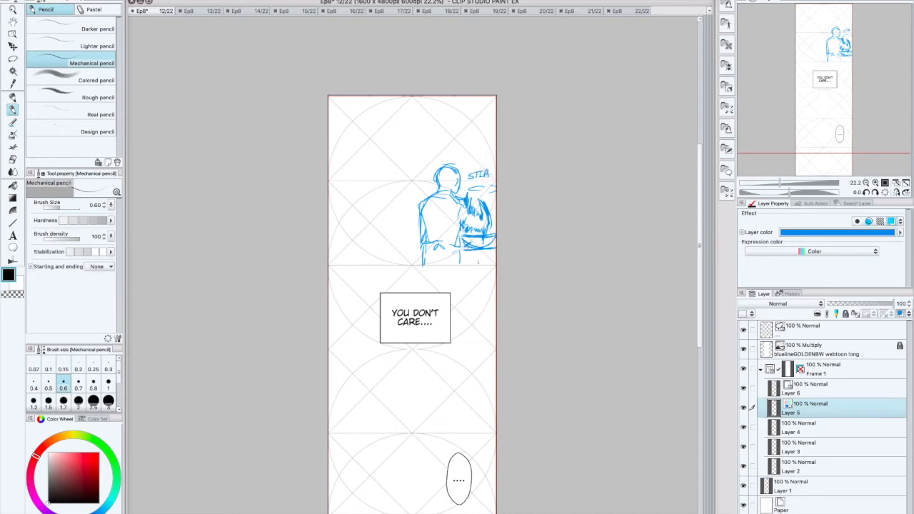
{"action": "left_click_drag", "start_coordinate": [463, 252], "coordinate": [494, 250]}
{"action": "mouse_move", "coordinate": [468, 199]}
{"action": "left_mouse_down"}
{"action": "mouse_move", "coordinate": [469, 223]}
{"action": "mouse_move", "coordinate": [474, 211]}
{"action": "mouse_move", "coordinate": [481, 219]}
{"action": "mouse_move", "coordinate": [465, 229]}
{"action": "mouse_move", "coordinate": [474, 229]}
{"action": "left_mouse_up"}
{"action": "key", "text": "super+z"}
{"action": "key", "text": "super+z"}
Step: Letter a second "STIR" under the first and add small motion marks above the head, below the bowl and at the waist
{"action": "left_click_drag", "start_coordinate": [464, 187], "coordinate": [462, 194]}
{"action": "left_click_drag", "start_coordinate": [460, 199], "coordinate": [457, 225]}
{"action": "left_click_drag", "start_coordinate": [482, 190], "coordinate": [477, 197]}
{"action": "left_click_drag", "start_coordinate": [485, 190], "coordinate": [484, 197]}
{"action": "left_click_drag", "start_coordinate": [482, 190], "coordinate": [487, 198]}
{"action": "mouse_move", "coordinate": [491, 192]}
{"action": "left_mouse_down"}
{"action": "mouse_move", "coordinate": [487, 232]}
{"action": "mouse_move", "coordinate": [475, 263]}
{"action": "left_mouse_up"}
{"action": "left_click", "coordinate": [460, 161]}
{"action": "left_click", "coordinate": [464, 161]}
{"action": "left_click_drag", "start_coordinate": [466, 158], "coordinate": [469, 161]}
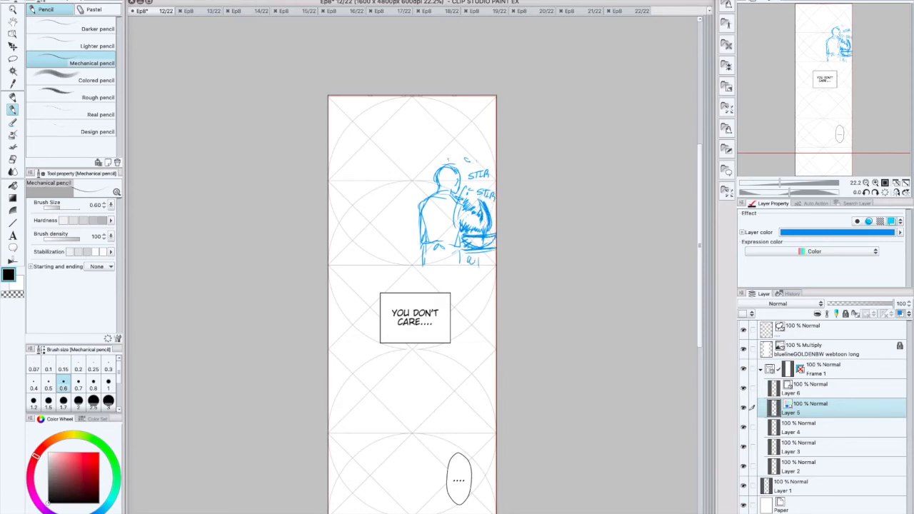
{"action": "left_click_drag", "start_coordinate": [487, 258], "coordinate": [491, 263]}
{"action": "left_click_drag", "start_coordinate": [438, 248], "coordinate": [455, 246]}
Step: Draw the upper panel's left border line and two rounded crew shapes stacked against it
{"action": "mouse_move", "coordinate": [371, 175]}
{"action": "left_mouse_down"}
{"action": "mouse_move", "coordinate": [394, 186]}
{"action": "mouse_move", "coordinate": [386, 208]}
{"action": "left_mouse_up"}
{"action": "left_click_drag", "start_coordinate": [388, 213], "coordinate": [392, 224]}
{"action": "left_click_drag", "start_coordinate": [356, 112], "coordinate": [357, 258]}
{"action": "mouse_move", "coordinate": [357, 191]}
{"action": "left_mouse_down"}
{"action": "mouse_move", "coordinate": [356, 260]}
{"action": "mouse_move", "coordinate": [375, 187]}
{"action": "mouse_move", "coordinate": [391, 224]}
{"action": "left_mouse_up"}
{"action": "left_click_drag", "start_coordinate": [392, 224], "coordinate": [396, 206]}
{"action": "mouse_move", "coordinate": [362, 162]}
{"action": "left_mouse_down"}
{"action": "mouse_move", "coordinate": [368, 207]}
{"action": "mouse_move", "coordinate": [378, 250]}
{"action": "left_mouse_up"}
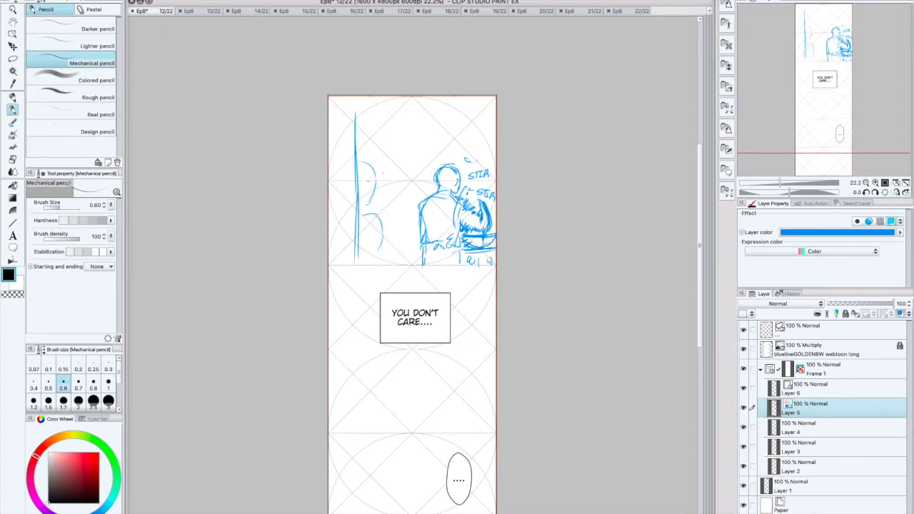
Step: Extend the two rounded shapes along the left border and fill them with horizontal stripe lines
{"action": "left_click_drag", "start_coordinate": [372, 187], "coordinate": [364, 207]}
{"action": "left_click_drag", "start_coordinate": [383, 235], "coordinate": [380, 259]}
{"action": "left_click_drag", "start_coordinate": [358, 178], "coordinate": [370, 178]}
{"action": "mouse_move", "coordinate": [358, 170]}
{"action": "left_mouse_down"}
{"action": "mouse_move", "coordinate": [370, 170]}
{"action": "mouse_move", "coordinate": [367, 189]}
{"action": "left_mouse_up"}
{"action": "left_click_drag", "start_coordinate": [358, 226], "coordinate": [375, 234]}
{"action": "mouse_move", "coordinate": [358, 250]}
{"action": "left_mouse_down"}
{"action": "mouse_move", "coordinate": [370, 248]}
{"action": "mouse_move", "coordinate": [369, 260]}
{"action": "left_mouse_up"}
Step: Draw the upper panel's top and bottom border lines out to the page's right edge
{"action": "left_click_drag", "start_coordinate": [350, 121], "coordinate": [487, 120]}
{"action": "left_click_drag", "start_coordinate": [355, 121], "coordinate": [497, 123]}
{"action": "left_click_drag", "start_coordinate": [353, 267], "coordinate": [493, 265]}
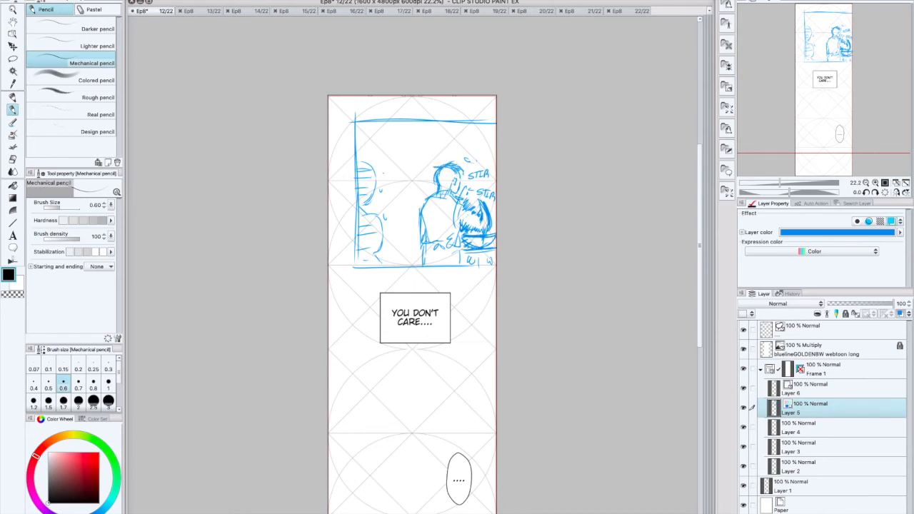
Step: Add horizontal stripes across the back of the stirring figure's shirt and strengthen its arm
{"action": "left_click_drag", "start_coordinate": [423, 211], "coordinate": [457, 206]}
{"action": "mouse_move", "coordinate": [430, 204]}
{"action": "left_mouse_down"}
{"action": "mouse_move", "coordinate": [457, 198]}
{"action": "mouse_move", "coordinate": [460, 216]}
{"action": "left_mouse_up"}
{"action": "left_click_drag", "start_coordinate": [429, 227], "coordinate": [457, 232]}
{"action": "left_click_drag", "start_coordinate": [424, 258], "coordinate": [460, 256]}
{"action": "left_click_drag", "start_coordinate": [425, 220], "coordinate": [423, 243]}
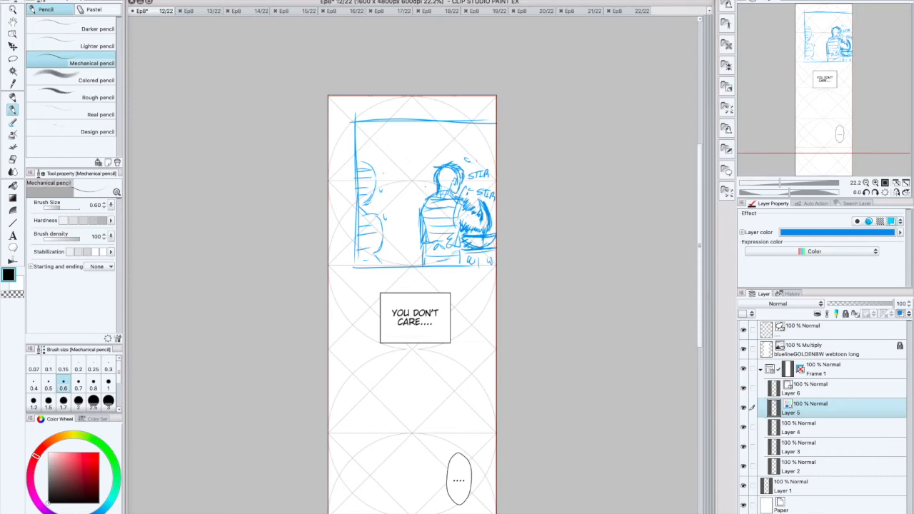
Step: Letter "SPLATER" above the stirring figure's head and "SPLASH" beside its shoulder
{"action": "mouse_move", "coordinate": [439, 145]}
{"action": "left_mouse_down"}
{"action": "mouse_move", "coordinate": [435, 154]}
{"action": "mouse_move", "coordinate": [467, 149]}
{"action": "left_mouse_up"}
{"action": "left_click_drag", "start_coordinate": [469, 140], "coordinate": [475, 149]}
{"action": "left_click_drag", "start_coordinate": [397, 190], "coordinate": [395, 200]}
{"action": "mouse_move", "coordinate": [399, 200]}
{"action": "left_mouse_down"}
{"action": "mouse_move", "coordinate": [401, 192]}
{"action": "mouse_move", "coordinate": [405, 200]}
{"action": "left_mouse_up"}
{"action": "mouse_move", "coordinate": [407, 200]}
{"action": "left_mouse_down"}
{"action": "mouse_move", "coordinate": [410, 191]}
{"action": "mouse_move", "coordinate": [417, 200]}
{"action": "left_mouse_up"}
{"action": "left_click_drag", "start_coordinate": [420, 190], "coordinate": [403, 218]}
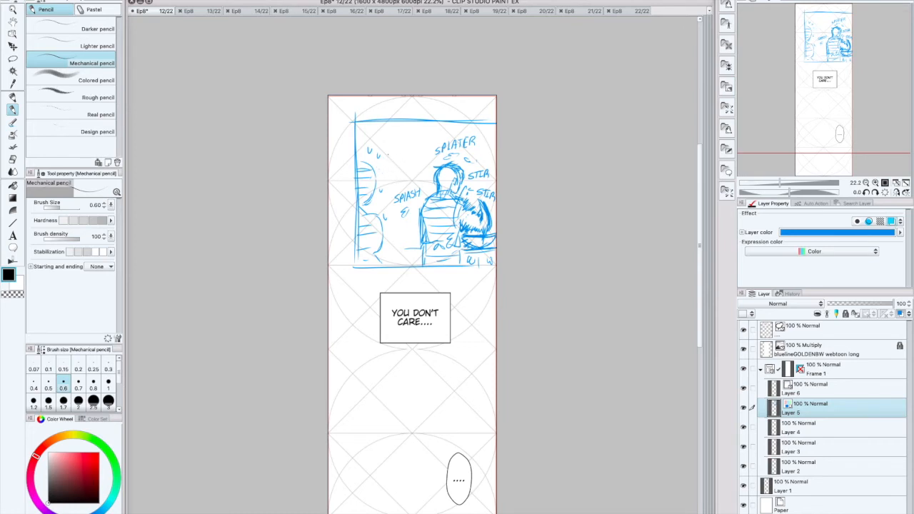
Step: Letter "That's enough mixing" beside the upper striped crew shape at the left border
{"action": "left_click_drag", "start_coordinate": [378, 165], "coordinate": [386, 168]}
{"action": "left_click_drag", "start_coordinate": [388, 166], "coordinate": [390, 168]}
{"action": "left_click_drag", "start_coordinate": [395, 165], "coordinate": [383, 175]}
{"action": "left_click_drag", "start_coordinate": [384, 172], "coordinate": [389, 175]}
{"action": "mouse_move", "coordinate": [390, 172]}
{"action": "left_mouse_down"}
{"action": "mouse_move", "coordinate": [400, 175]}
{"action": "mouse_move", "coordinate": [387, 183]}
{"action": "mouse_move", "coordinate": [397, 183]}
{"action": "left_mouse_up"}
Step: Sketch the head, neck and hunched shoulders of a second figure below the "YOU DON'T CARE...." caption
{"action": "scroll", "coordinate": [413, 285], "scroll_direction": "down", "scroll_amount": 4}
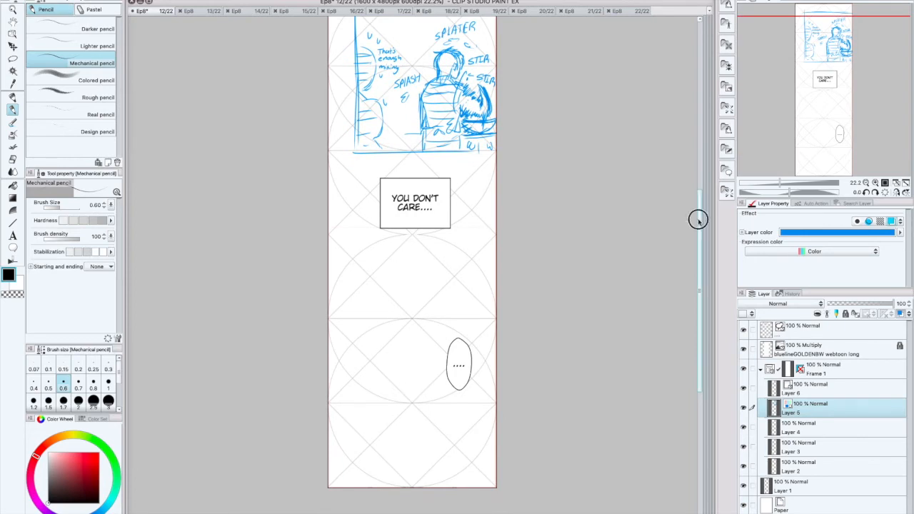
{"action": "scroll", "coordinate": [412, 249], "scroll_direction": "down", "scroll_amount": 1}
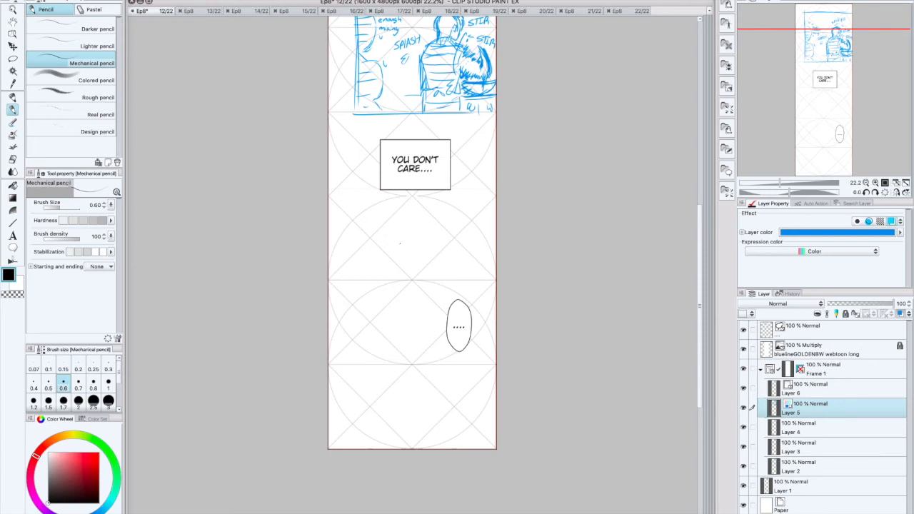
{"action": "left_click_drag", "start_coordinate": [390, 247], "coordinate": [392, 271]}
{"action": "left_click_drag", "start_coordinate": [393, 245], "coordinate": [397, 244]}
{"action": "left_click_drag", "start_coordinate": [399, 244], "coordinate": [411, 259]}
{"action": "mouse_move", "coordinate": [390, 283]}
{"action": "left_mouse_down"}
{"action": "mouse_move", "coordinate": [429, 266]}
{"action": "mouse_move", "coordinate": [440, 298]}
{"action": "left_mouse_up"}
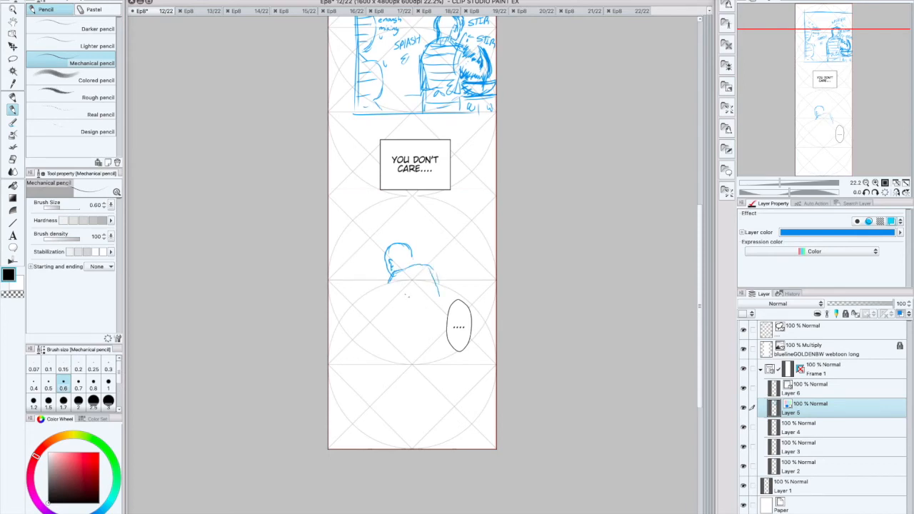
{"action": "mouse_move", "coordinate": [389, 281]}
{"action": "left_mouse_down"}
{"action": "mouse_move", "coordinate": [362, 297]}
{"action": "mouse_move", "coordinate": [373, 293]}
{"action": "left_mouse_up"}
{"action": "key", "text": "ctrl+z"}
{"action": "left_click_drag", "start_coordinate": [409, 259], "coordinate": [420, 272]}
Step: Sketch horizontal background lines and rising steam to the left of the hunched figure and strengthen its shoulders
{"action": "left_click_drag", "start_coordinate": [346, 240], "coordinate": [383, 237]}
{"action": "key", "text": "ctrl+z"}
{"action": "mouse_move", "coordinate": [337, 257]}
{"action": "left_mouse_down"}
{"action": "mouse_move", "coordinate": [383, 249]}
{"action": "mouse_move", "coordinate": [341, 288]}
{"action": "left_mouse_up"}
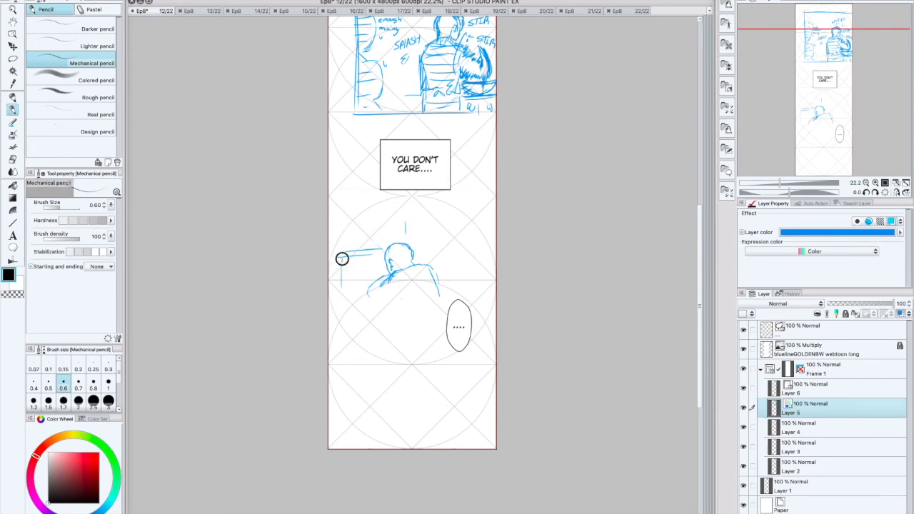
{"action": "left_click_drag", "start_coordinate": [338, 230], "coordinate": [405, 226]}
{"action": "mouse_move", "coordinate": [340, 234]}
{"action": "left_mouse_down"}
{"action": "mouse_move", "coordinate": [404, 231]}
{"action": "mouse_move", "coordinate": [427, 255]}
{"action": "mouse_move", "coordinate": [377, 288]}
{"action": "mouse_move", "coordinate": [425, 265]}
{"action": "mouse_move", "coordinate": [439, 273]}
{"action": "mouse_move", "coordinate": [445, 304]}
{"action": "left_mouse_up"}
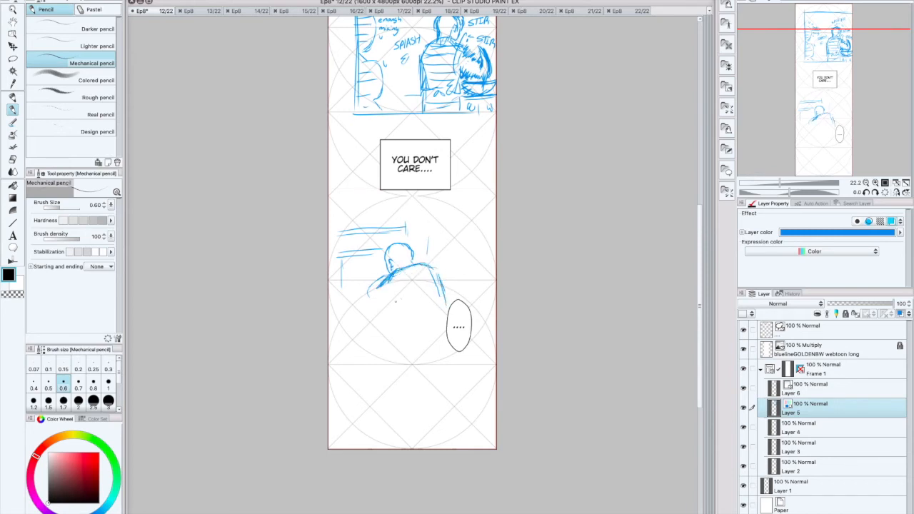
{"action": "left_click_drag", "start_coordinate": [390, 272], "coordinate": [367, 294]}
{"action": "mouse_move", "coordinate": [367, 249]}
{"action": "left_mouse_down"}
{"action": "mouse_move", "coordinate": [398, 196]}
{"action": "mouse_move", "coordinate": [370, 256]}
{"action": "mouse_move", "coordinate": [331, 257]}
{"action": "left_mouse_up"}
{"action": "left_click_drag", "start_coordinate": [383, 249], "coordinate": [332, 251]}
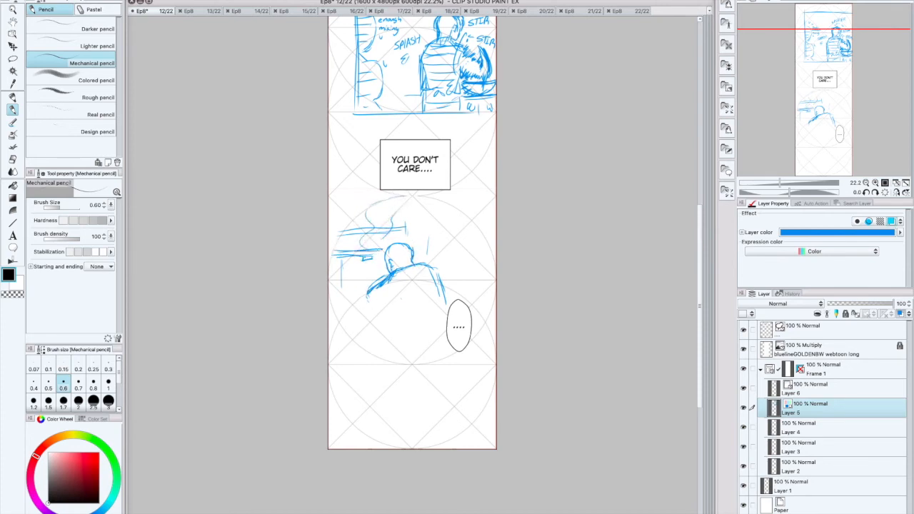
Step: Sketch the hunched figure's bent arm and the folds beneath it
{"action": "left_click_drag", "start_coordinate": [368, 290], "coordinate": [380, 302]}
{"action": "left_click_drag", "start_coordinate": [397, 294], "coordinate": [410, 314]}
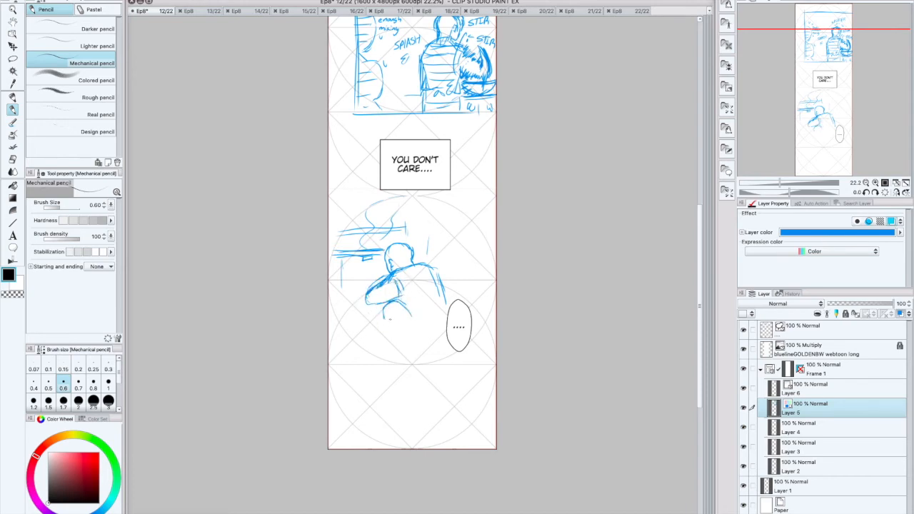
{"action": "mouse_move", "coordinate": [374, 289]}
{"action": "left_mouse_down"}
{"action": "mouse_move", "coordinate": [379, 319]}
{"action": "mouse_move", "coordinate": [412, 323]}
{"action": "left_mouse_up"}
{"action": "mouse_move", "coordinate": [385, 279]}
{"action": "left_mouse_down"}
{"action": "mouse_move", "coordinate": [362, 303]}
{"action": "mouse_move", "coordinate": [372, 294]}
{"action": "mouse_move", "coordinate": [396, 297]}
{"action": "left_mouse_up"}
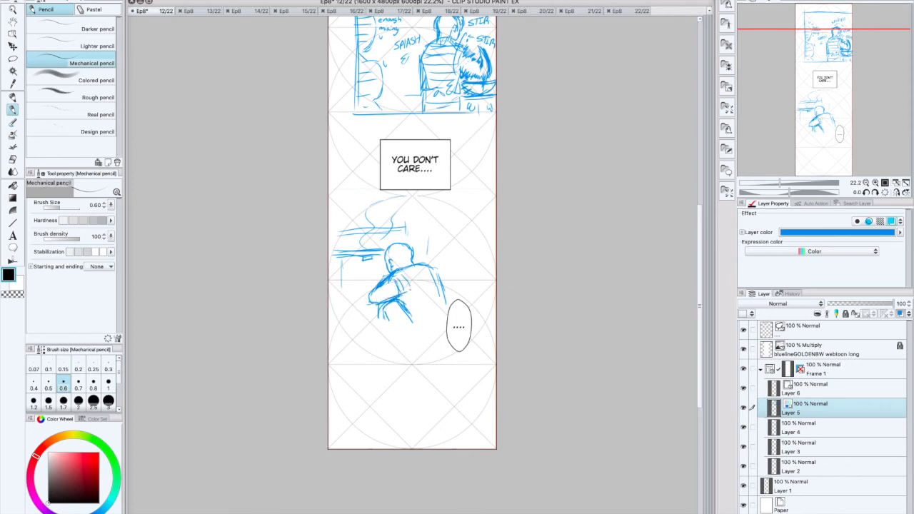
Step: Add stripes across the hunched figure's back and sketch its hair
{"action": "mouse_move", "coordinate": [410, 261]}
{"action": "left_mouse_down"}
{"action": "mouse_move", "coordinate": [423, 262]}
{"action": "mouse_move", "coordinate": [369, 302]}
{"action": "mouse_move", "coordinate": [404, 276]}
{"action": "mouse_move", "coordinate": [425, 275]}
{"action": "left_mouse_up"}
{"action": "mouse_move", "coordinate": [407, 273]}
{"action": "left_mouse_down"}
{"action": "mouse_move", "coordinate": [440, 281]}
{"action": "mouse_move", "coordinate": [395, 298]}
{"action": "left_mouse_up"}
{"action": "mouse_move", "coordinate": [393, 286]}
{"action": "left_mouse_down"}
{"action": "mouse_move", "coordinate": [385, 303]}
{"action": "mouse_move", "coordinate": [437, 293]}
{"action": "left_mouse_up"}
{"action": "mouse_move", "coordinate": [413, 292]}
{"action": "left_mouse_down"}
{"action": "mouse_move", "coordinate": [453, 309]}
{"action": "mouse_move", "coordinate": [409, 324]}
{"action": "mouse_move", "coordinate": [420, 322]}
{"action": "left_mouse_up"}
{"action": "mouse_move", "coordinate": [439, 274]}
{"action": "left_mouse_down"}
{"action": "mouse_move", "coordinate": [448, 303]}
{"action": "mouse_move", "coordinate": [442, 276]}
{"action": "left_mouse_up"}
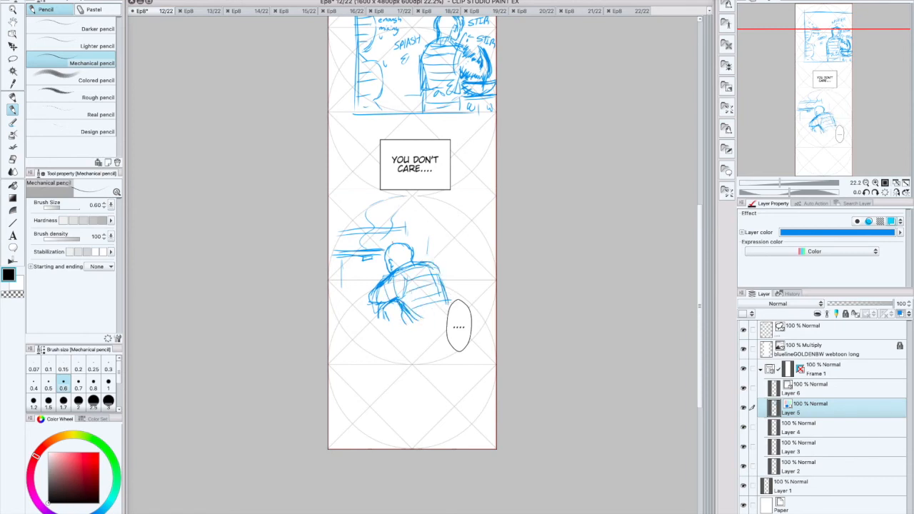
{"action": "mouse_move", "coordinate": [393, 260]}
{"action": "left_mouse_down"}
{"action": "mouse_move", "coordinate": [401, 271]}
{"action": "mouse_move", "coordinate": [410, 240]}
{"action": "mouse_move", "coordinate": [413, 256]}
{"action": "left_mouse_up"}
{"action": "left_click_drag", "start_coordinate": [394, 241], "coordinate": [385, 247]}
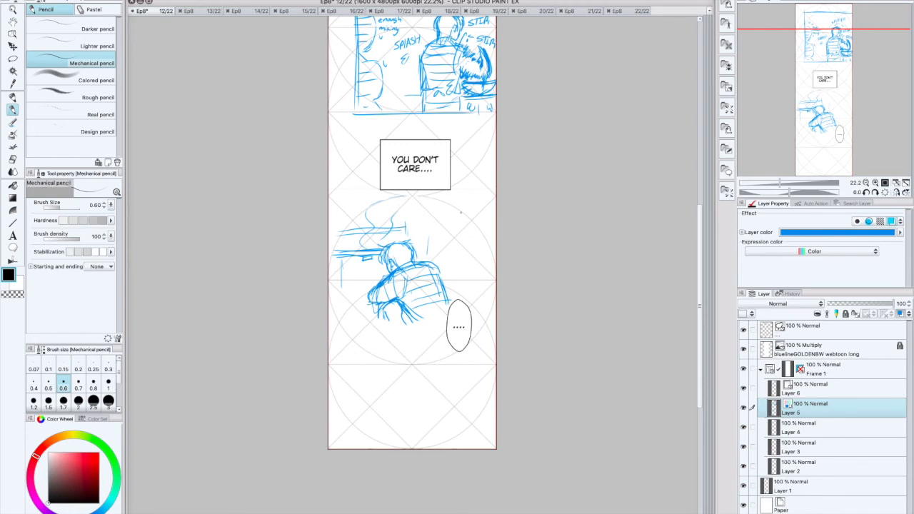
Step: Add more steam, extend the counter lines to the left edge and rough in background strokes to the figure's right
{"action": "left_click_drag", "start_coordinate": [370, 195], "coordinate": [354, 209]}
{"action": "left_click_drag", "start_coordinate": [368, 215], "coordinate": [367, 229]}
{"action": "left_click_drag", "start_coordinate": [329, 255], "coordinate": [349, 254]}
{"action": "left_click_drag", "start_coordinate": [332, 306], "coordinate": [372, 305]}
{"action": "left_click_drag", "start_coordinate": [414, 225], "coordinate": [415, 248]}
{"action": "mouse_move", "coordinate": [416, 224]}
{"action": "left_mouse_down"}
{"action": "mouse_move", "coordinate": [442, 223]}
{"action": "mouse_move", "coordinate": [477, 271]}
{"action": "left_mouse_up"}
Step: Move the "...." balloon to the left of the hunched figure's arm
{"action": "left_click", "coordinate": [12, 33]}
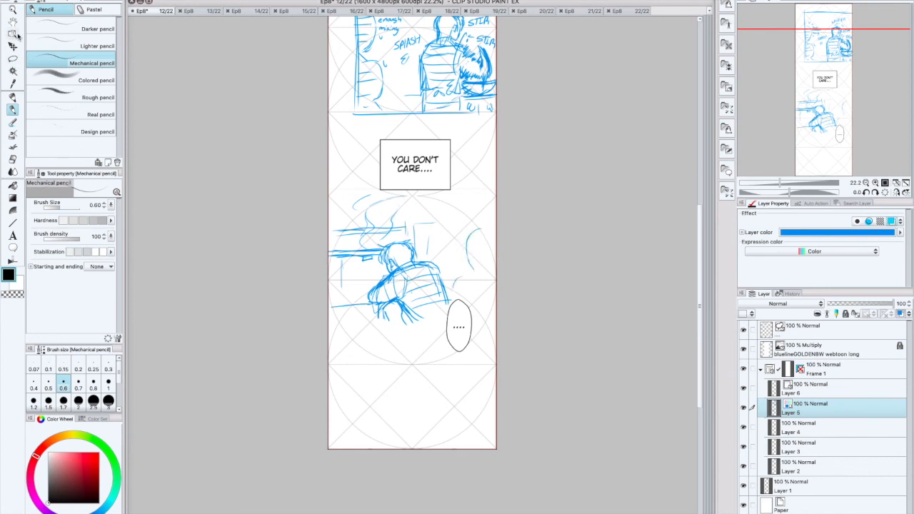
{"action": "left_click_drag", "start_coordinate": [462, 328], "coordinate": [360, 319]}
{"action": "key", "text": "p"}
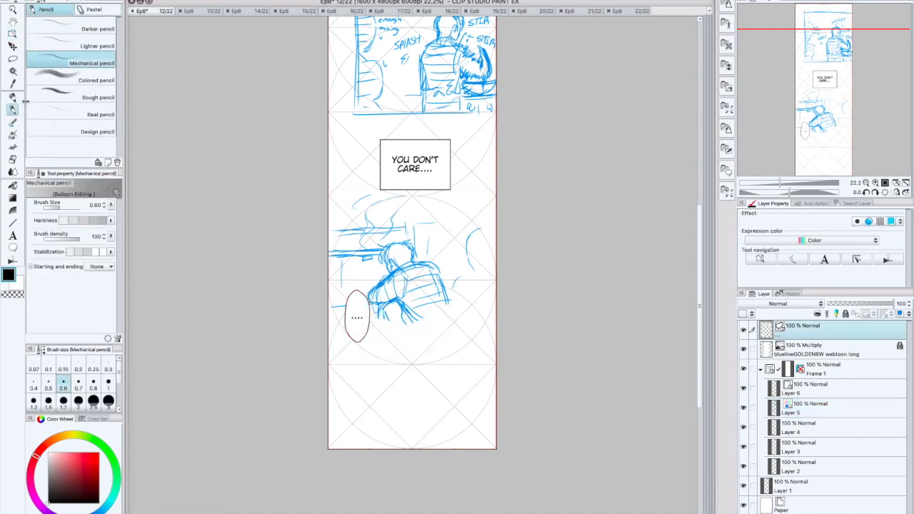
Step: Sketch two rounded shapes with pointed tips at the lower panel's right side on Layer 5
{"action": "left_click", "coordinate": [810, 413]}
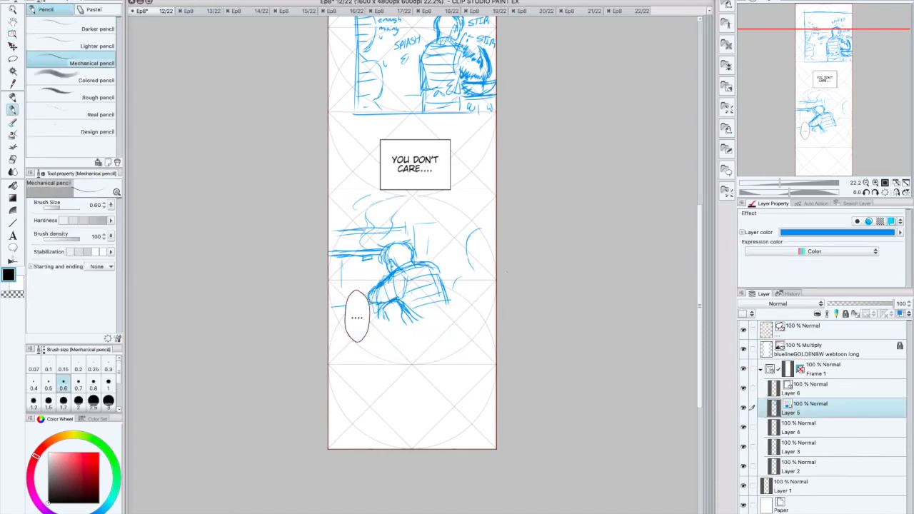
{"action": "mouse_move", "coordinate": [497, 194]}
{"action": "left_mouse_down"}
{"action": "mouse_move", "coordinate": [478, 216]}
{"action": "mouse_move", "coordinate": [480, 200]}
{"action": "left_mouse_up"}
{"action": "left_click_drag", "start_coordinate": [478, 333], "coordinate": [487, 338]}
{"action": "mouse_move", "coordinate": [459, 279]}
{"action": "left_mouse_down"}
{"action": "mouse_move", "coordinate": [452, 297]}
{"action": "mouse_move", "coordinate": [465, 278]}
{"action": "mouse_move", "coordinate": [481, 293]}
{"action": "mouse_move", "coordinate": [457, 310]}
{"action": "mouse_move", "coordinate": [464, 316]}
{"action": "left_mouse_up"}
{"action": "left_click_drag", "start_coordinate": [465, 316], "coordinate": [449, 327]}
{"action": "left_click_drag", "start_coordinate": [479, 281], "coordinate": [481, 294]}
{"action": "left_click_drag", "start_coordinate": [467, 245], "coordinate": [483, 284]}
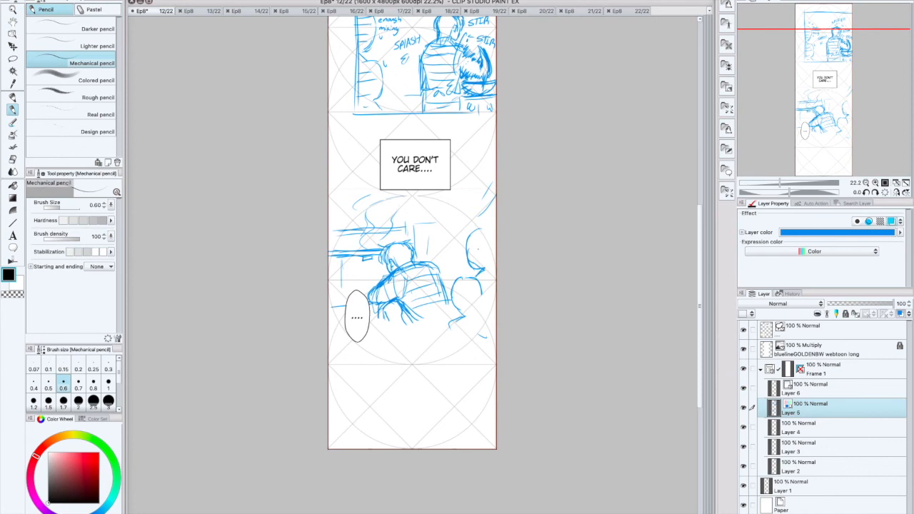
Step: Add jagged marks around the rounded shapes, more steam at the left and a line across the lower panel's bottom
{"action": "mouse_move", "coordinate": [452, 294]}
{"action": "left_mouse_down"}
{"action": "mouse_move", "coordinate": [464, 315]}
{"action": "mouse_move", "coordinate": [445, 332]}
{"action": "left_mouse_up"}
{"action": "left_click_drag", "start_coordinate": [454, 244], "coordinate": [460, 214]}
{"action": "left_click_drag", "start_coordinate": [461, 264], "coordinate": [447, 280]}
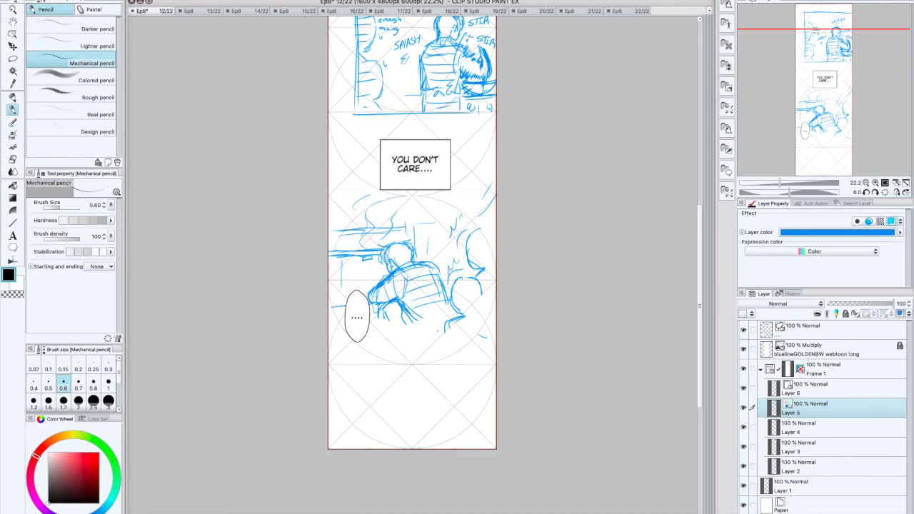
{"action": "mouse_move", "coordinate": [371, 187]}
{"action": "left_mouse_down"}
{"action": "mouse_move", "coordinate": [353, 200]}
{"action": "mouse_move", "coordinate": [354, 248]}
{"action": "left_mouse_up"}
{"action": "left_click_drag", "start_coordinate": [330, 325], "coordinate": [510, 318]}
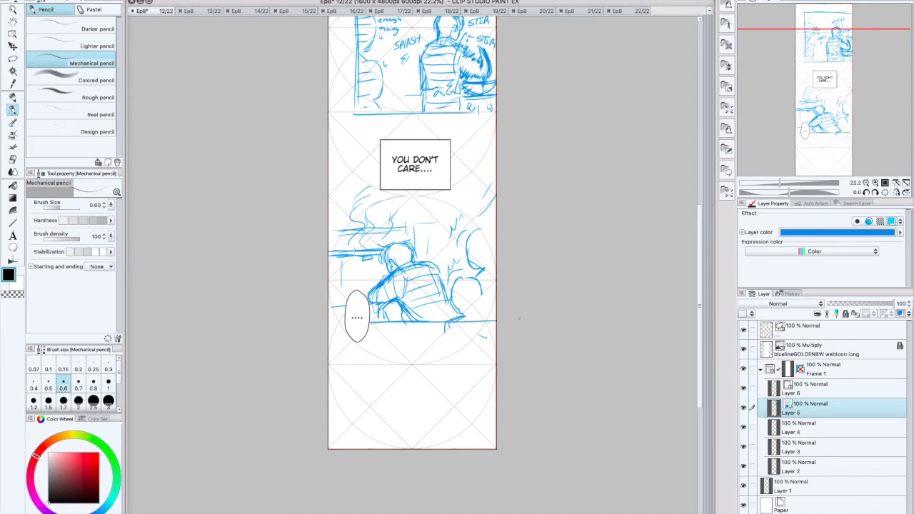
{"action": "mouse_move", "coordinate": [473, 219]}
{"action": "left_mouse_down"}
{"action": "mouse_move", "coordinate": [477, 315]}
{"action": "mouse_move", "coordinate": [473, 214]}
{"action": "left_mouse_up"}
{"action": "left_click_drag", "start_coordinate": [469, 272], "coordinate": [471, 320]}
{"action": "left_click_drag", "start_coordinate": [475, 321], "coordinate": [474, 212]}
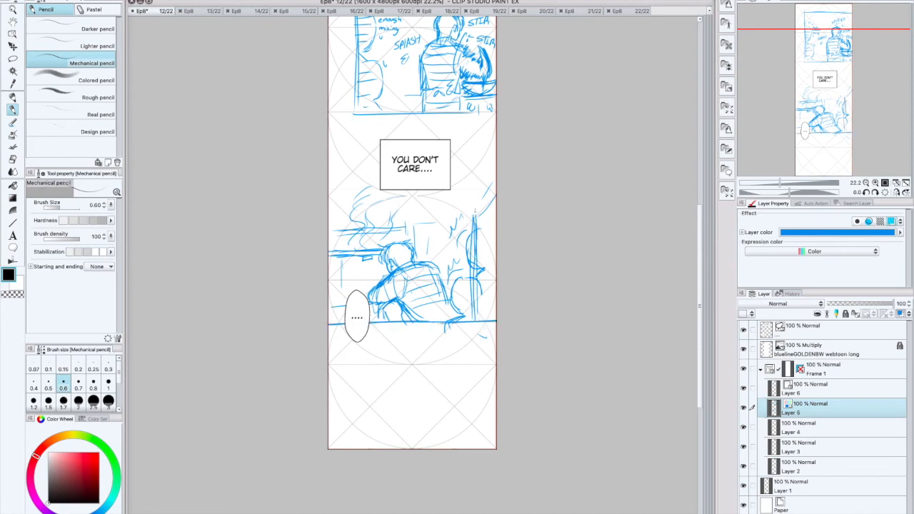
{"action": "key", "text": "ctrl+z"}
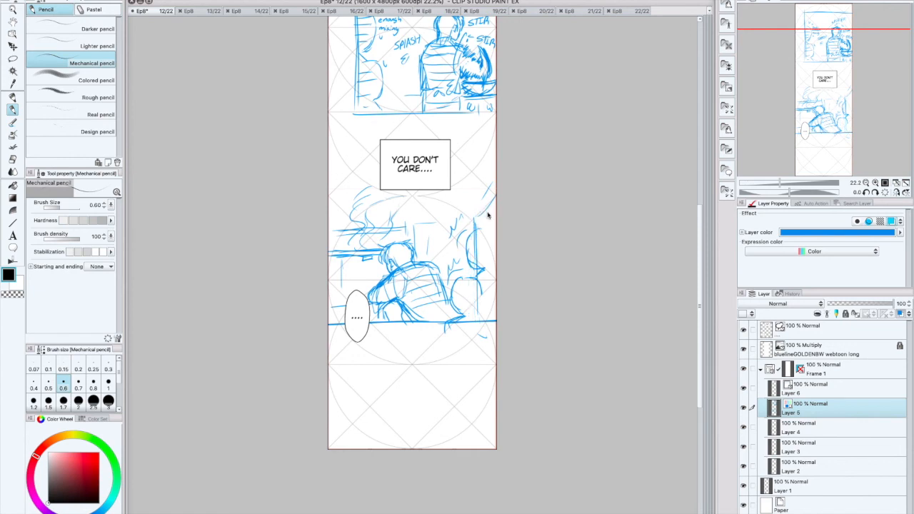
{"action": "key", "text": "ctrl+z"}
{"action": "key", "text": "ctrl+z"}
Step: Lasso the lower panel's sketch on Layer 5 and shift it slightly to the left
{"action": "key", "text": "m"}
{"action": "left_click_drag", "start_coordinate": [524, 179], "coordinate": [475, 368]}
{"action": "left_click", "coordinate": [428, 387]}
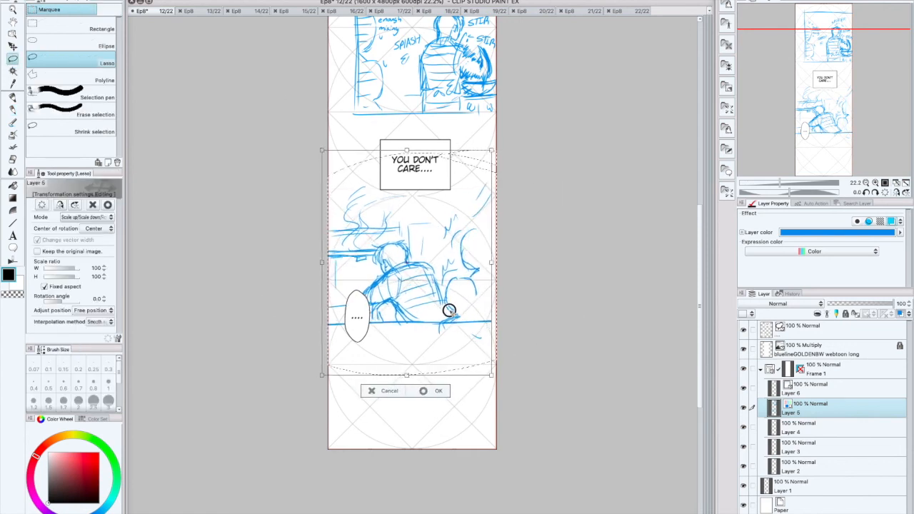
{"action": "left_click", "coordinate": [426, 389]}
{"action": "key", "text": "p"}
{"action": "left_click", "coordinate": [348, 388]}
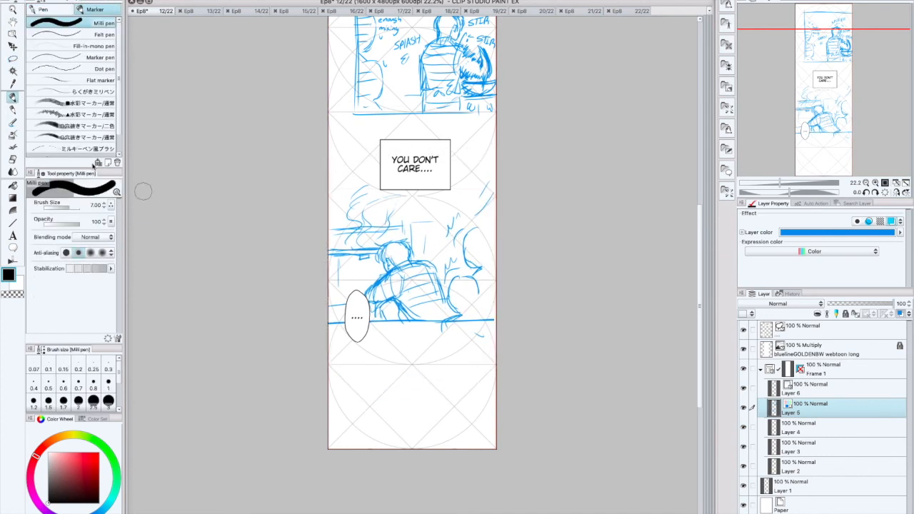
Step: Draw the lower panel's right border in pencil and add a handwritten "They're burning" note and short hatch marks at the rounded shapes
{"action": "left_click", "coordinate": [13, 109]}
{"action": "left_click_drag", "start_coordinate": [477, 214], "coordinate": [477, 319]}
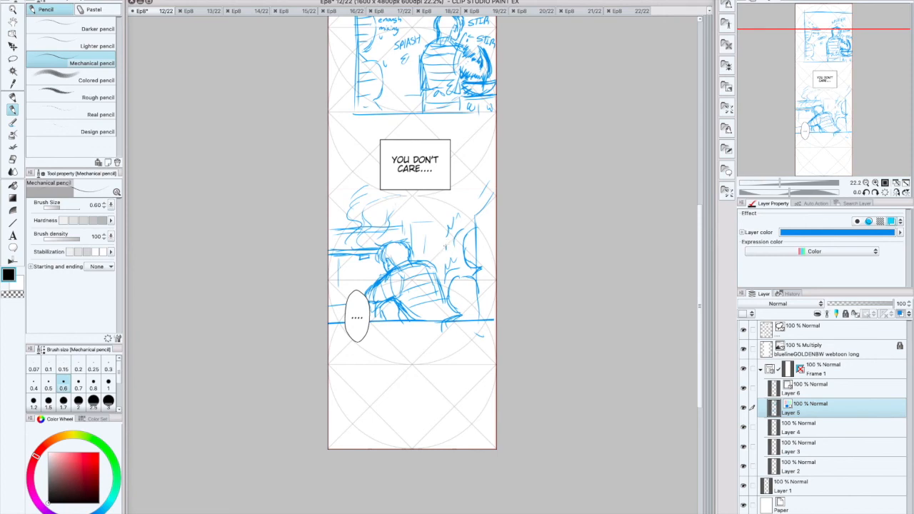
{"action": "mouse_move", "coordinate": [455, 247]}
{"action": "left_mouse_down"}
{"action": "mouse_move", "coordinate": [450, 255]}
{"action": "mouse_move", "coordinate": [466, 260]}
{"action": "left_mouse_up"}
{"action": "left_click_drag", "start_coordinate": [475, 206], "coordinate": [476, 227]}
{"action": "mouse_move", "coordinate": [466, 305]}
{"action": "left_mouse_down"}
{"action": "mouse_move", "coordinate": [478, 318]}
{"action": "mouse_move", "coordinate": [465, 291]}
{"action": "left_mouse_up"}
{"action": "left_click_drag", "start_coordinate": [470, 237], "coordinate": [476, 237]}
{"action": "left_click_drag", "start_coordinate": [468, 247], "coordinate": [477, 247]}
{"action": "left_click_drag", "start_coordinate": [468, 254], "coordinate": [477, 255]}
{"action": "left_click_drag", "start_coordinate": [459, 292], "coordinate": [475, 290]}
Step: Sketch the lower panel's top border behind the caption box, add background lines around the figure, and save the page
{"action": "mouse_move", "coordinate": [339, 197]}
{"action": "left_mouse_down"}
{"action": "mouse_move", "coordinate": [492, 198]}
{"action": "mouse_move", "coordinate": [497, 187]}
{"action": "mouse_move", "coordinate": [477, 233]}
{"action": "left_mouse_up"}
{"action": "mouse_move", "coordinate": [328, 173]}
{"action": "left_mouse_down"}
{"action": "mouse_move", "coordinate": [481, 169]}
{"action": "mouse_move", "coordinate": [481, 192]}
{"action": "left_mouse_up"}
{"action": "left_click_drag", "start_coordinate": [412, 225], "coordinate": [459, 224]}
{"action": "left_click_drag", "start_coordinate": [354, 230], "coordinate": [388, 228]}
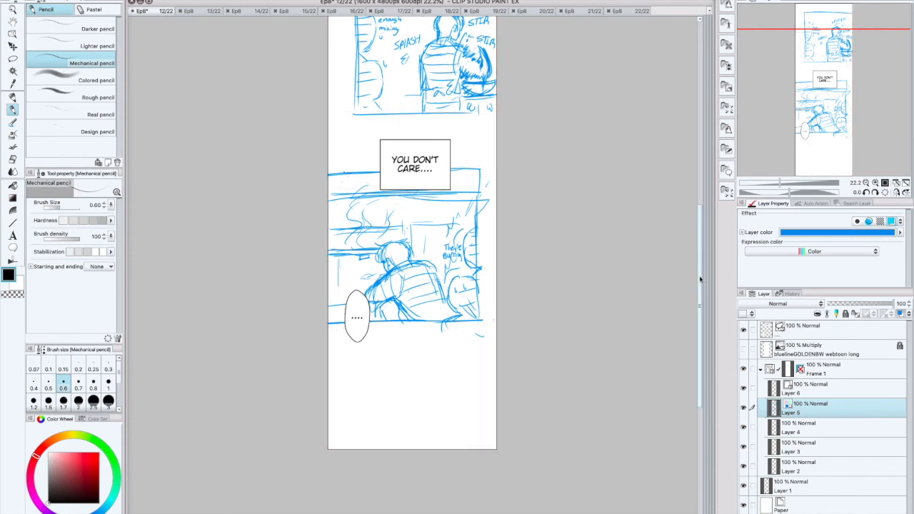
{"action": "scroll", "coordinate": [691, 274], "scroll_direction": "up", "scroll_amount": 3}
{"action": "key", "text": "super+s"}
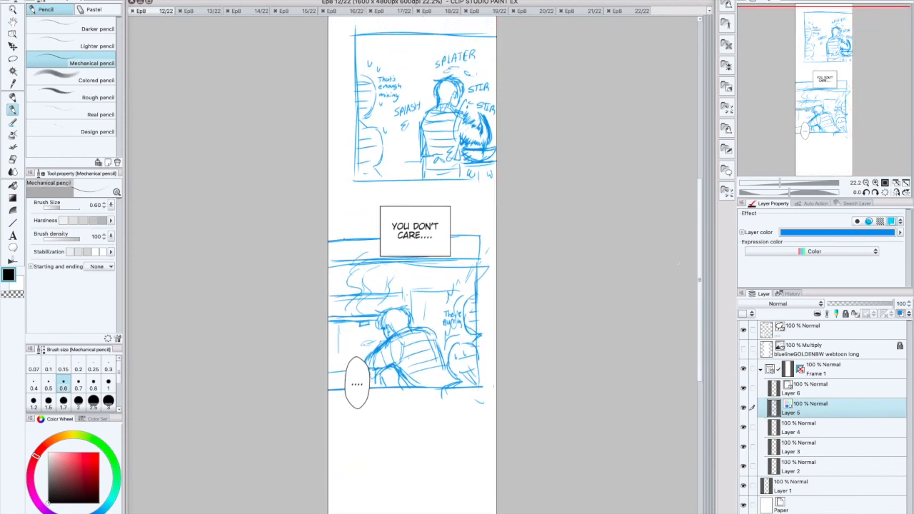
Step: Add a few strokes to the rounded shapes in both panels, then save and close page 12
{"action": "mouse_move", "coordinate": [359, 150]}
{"action": "left_mouse_down"}
{"action": "mouse_move", "coordinate": [374, 149]}
{"action": "mouse_move", "coordinate": [382, 166]}
{"action": "left_mouse_up"}
{"action": "left_click_drag", "start_coordinate": [453, 361], "coordinate": [476, 372]}
{"action": "key", "text": "super+s"}
{"action": "key", "text": "super+w"}
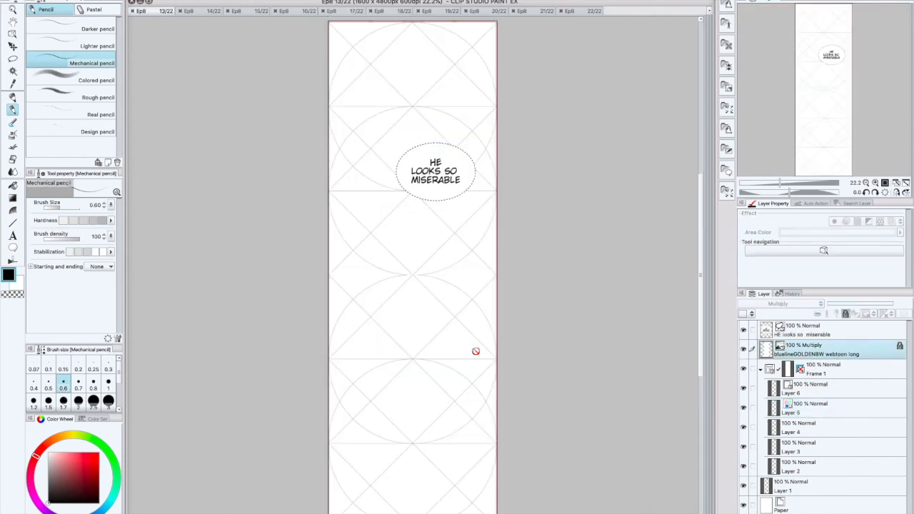
Step: Move the "HE LOOKS SO MISERABLE" balloon down page 13, directly below its original position
{"action": "key", "text": "o"}
{"action": "left_click_drag", "start_coordinate": [449, 189], "coordinate": [433, 397]}
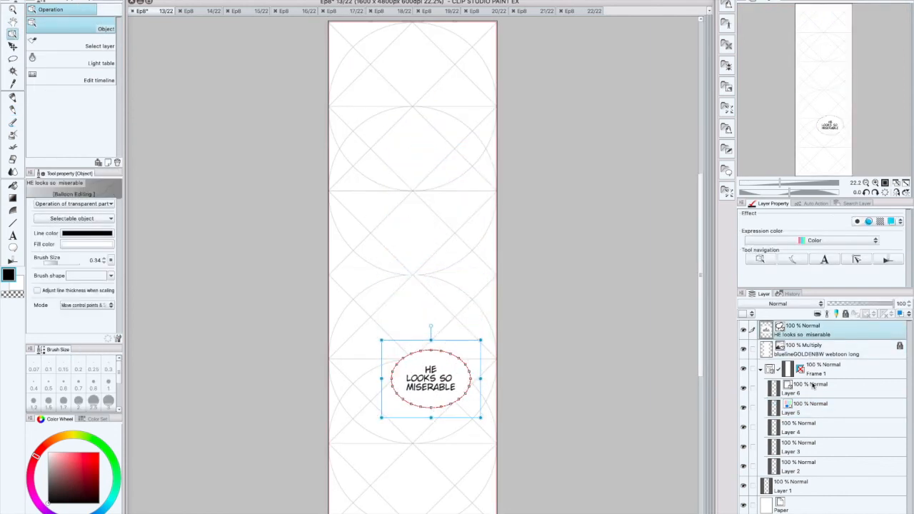
Step: Pencil three horizontal panel border lines across page 13 on Layer 5, the lowest one just below the balloon
{"action": "left_click", "coordinate": [809, 411]}
{"action": "key", "text": "p"}
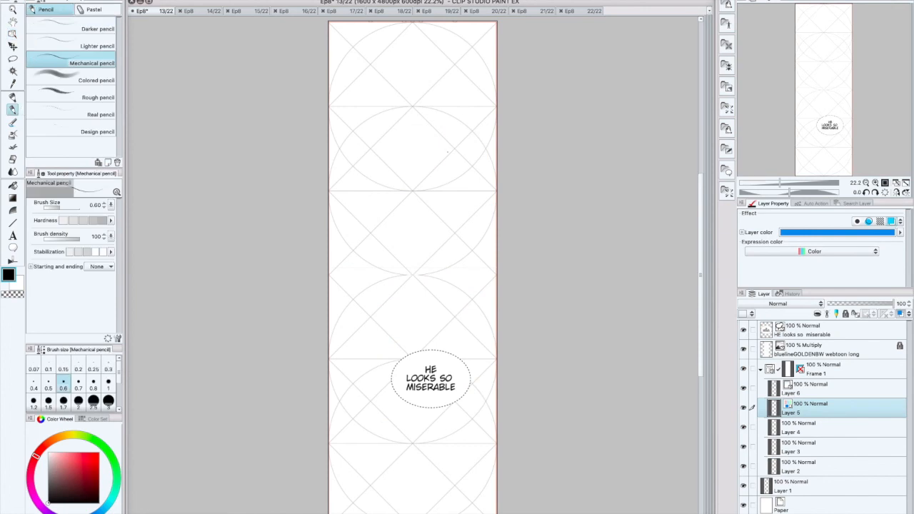
{"action": "left_click_drag", "start_coordinate": [343, 151], "coordinate": [497, 144]}
{"action": "left_click_drag", "start_coordinate": [328, 272], "coordinate": [485, 273]}
{"action": "left_click_drag", "start_coordinate": [373, 271], "coordinate": [497, 274]}
{"action": "left_click_drag", "start_coordinate": [330, 447], "coordinate": [497, 442]}
{"action": "left_click_drag", "start_coordinate": [424, 445], "coordinate": [493, 443]}
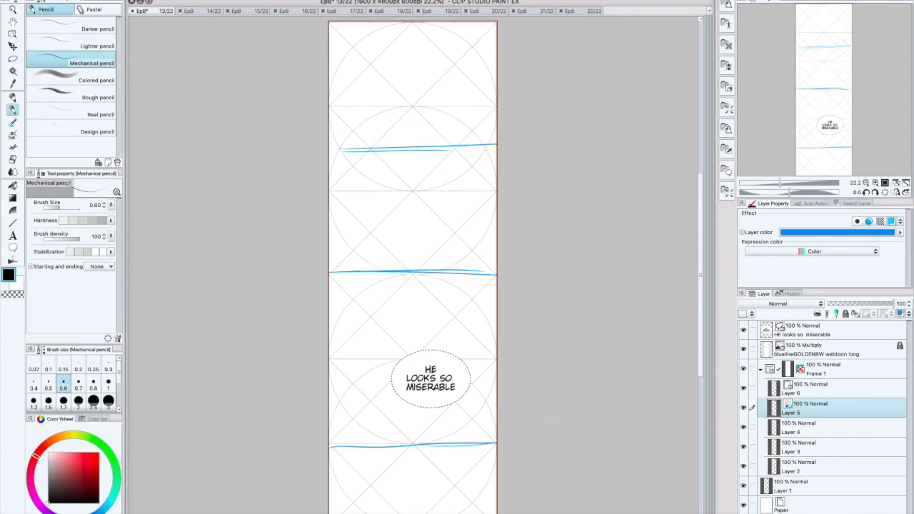
Step: Begin sketching a pointed shape just above the uppermost panel line, near the page's right edge
{"action": "left_click_drag", "start_coordinate": [702, 207], "coordinate": [712, 157]}
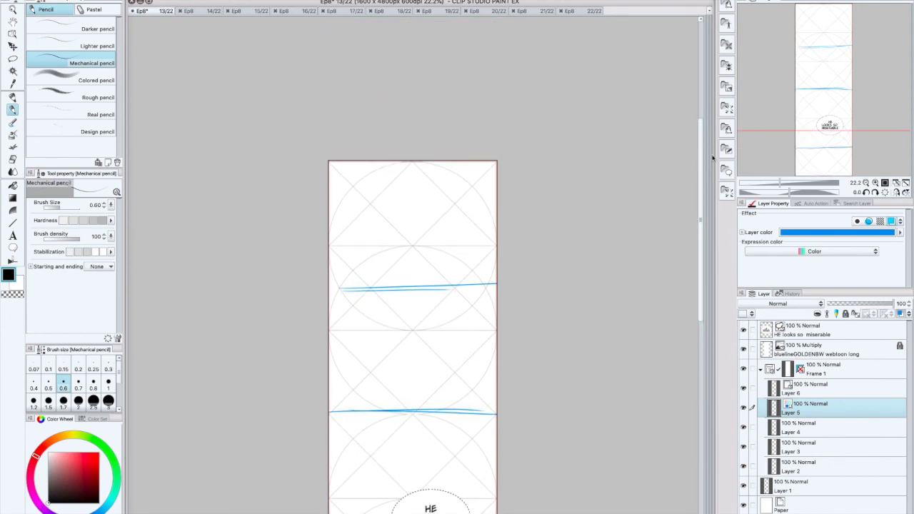
{"action": "mouse_move", "coordinate": [452, 279]}
{"action": "left_mouse_down"}
{"action": "mouse_move", "coordinate": [485, 267]}
{"action": "mouse_move", "coordinate": [449, 261]}
{"action": "mouse_move", "coordinate": [490, 266]}
{"action": "left_mouse_up"}
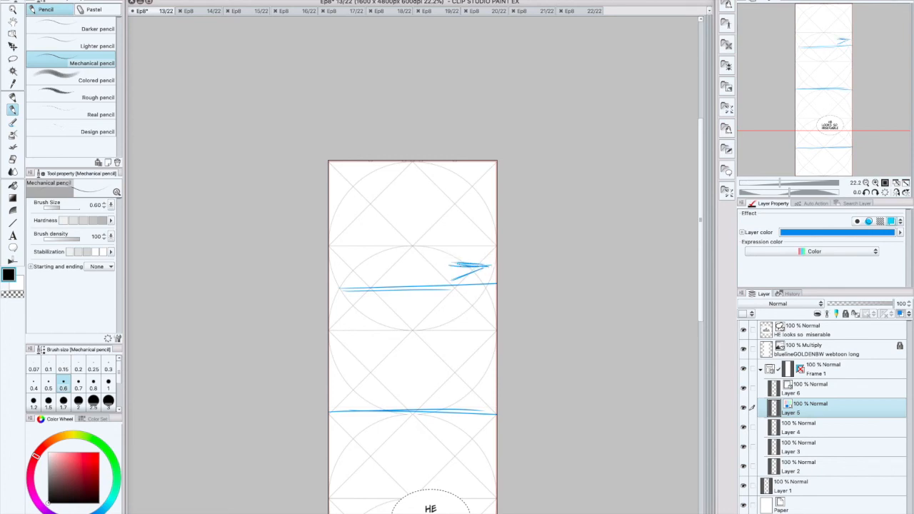